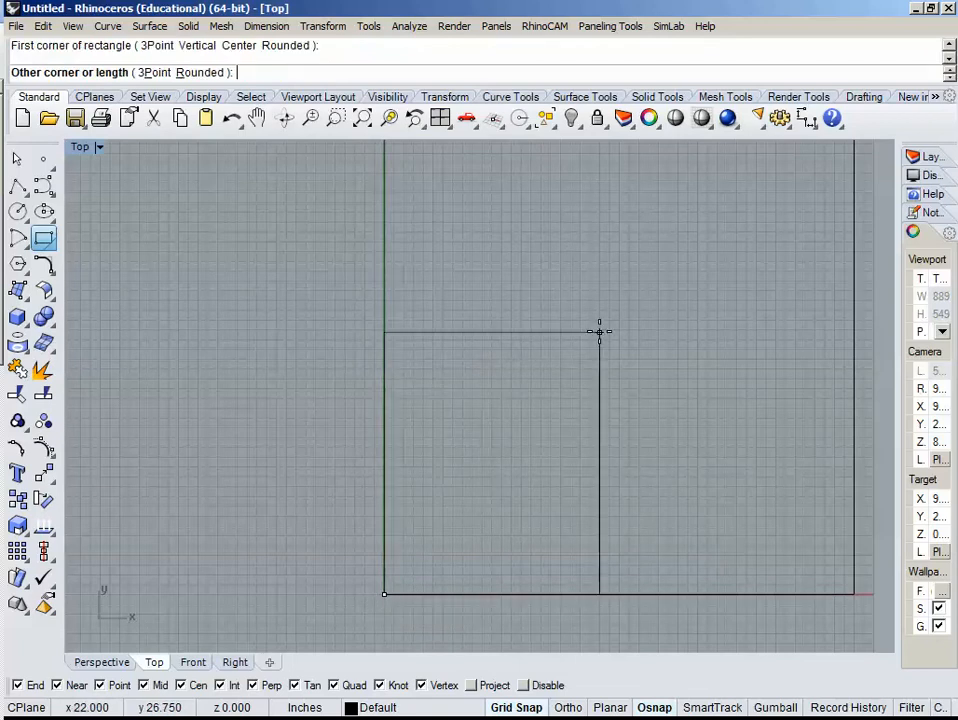
# - Complete the rectangle at the large sheet outline's corner as a square 6 inches long and 6 inches wide
pyautogui.press('Return')
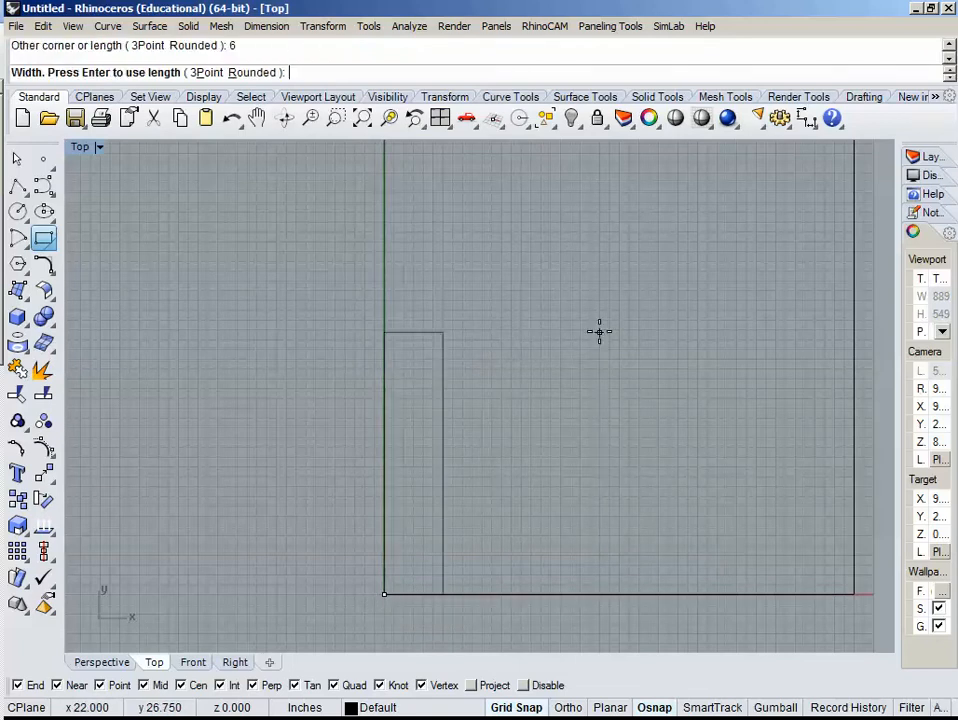
pyautogui.press('Return')
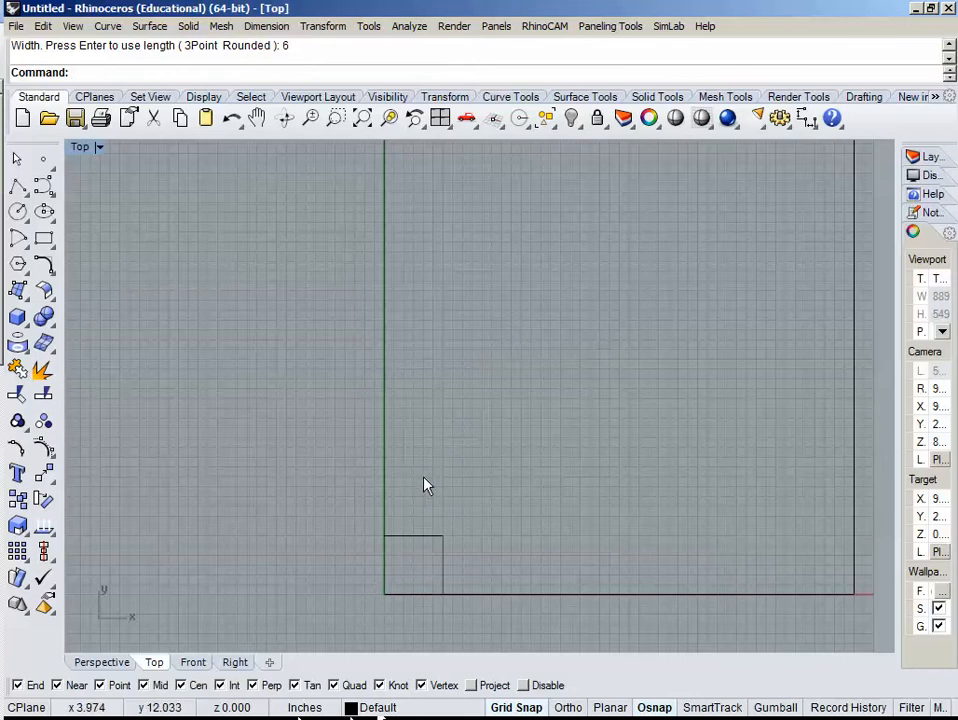
# - Offset the 6-inch square 1 inch inward with sharp corners
pyautogui.scroll(5, 403, 572)
pyautogui.moveTo(400, 577); pyautogui.dragTo(371, 404, button='right')
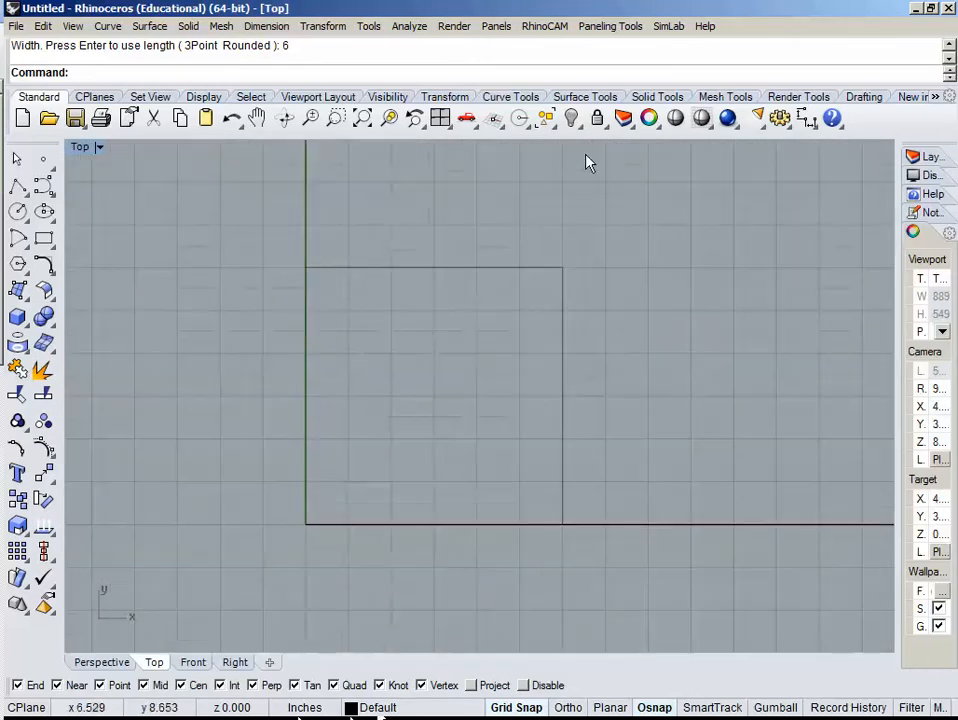
pyautogui.click(415, 268)
pyautogui.write('offset')
pyautogui.press('Return')
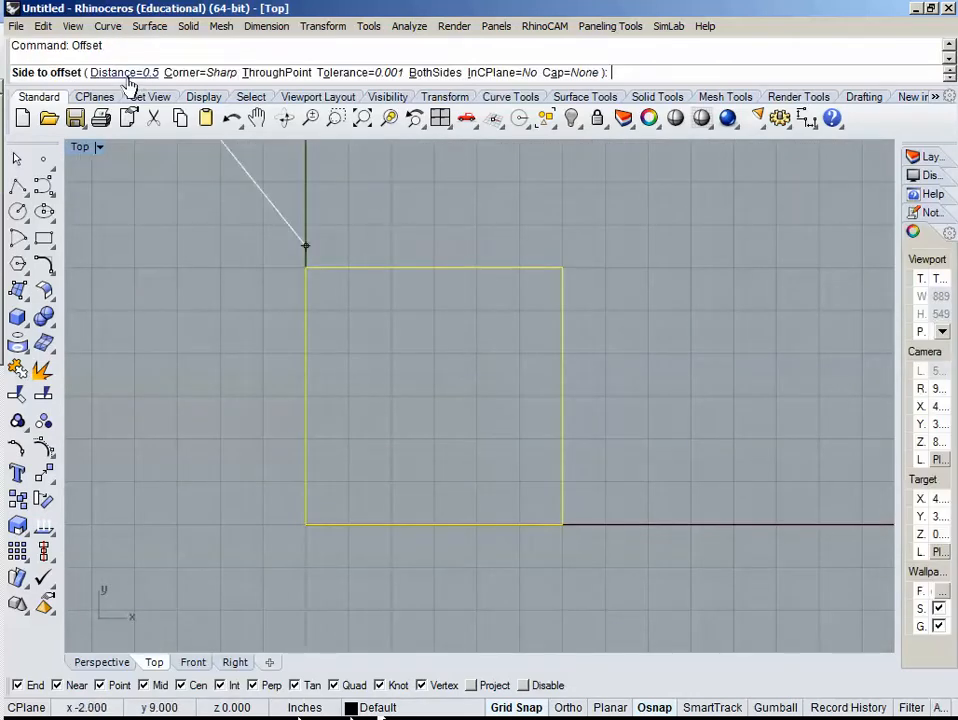
pyautogui.click(116, 72)
pyautogui.write('1')
pyautogui.press('Return')
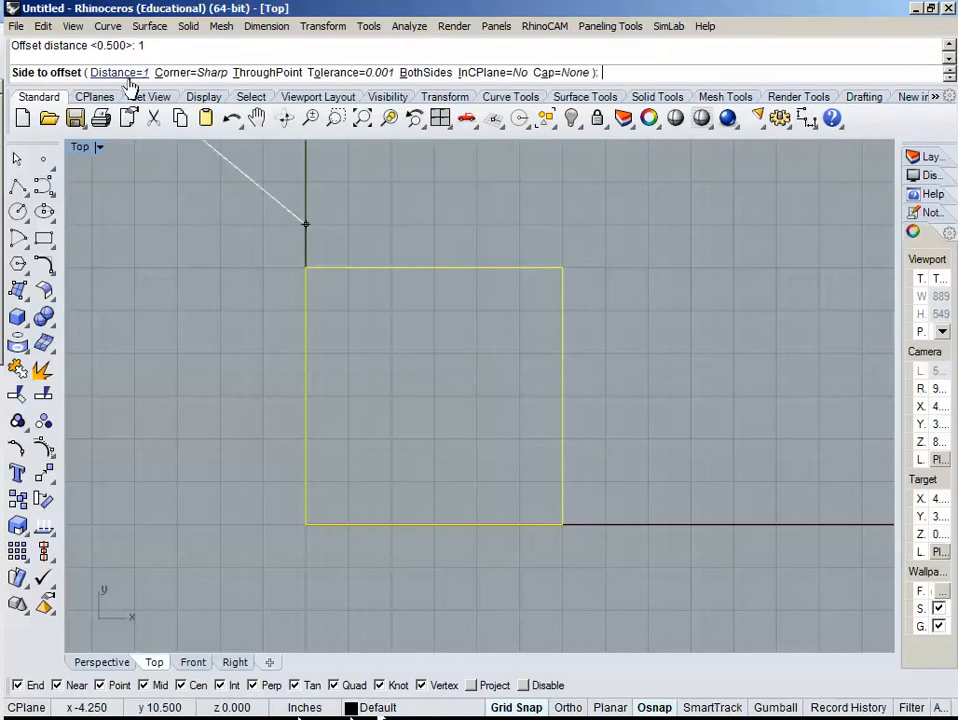
pyautogui.click(466, 438)
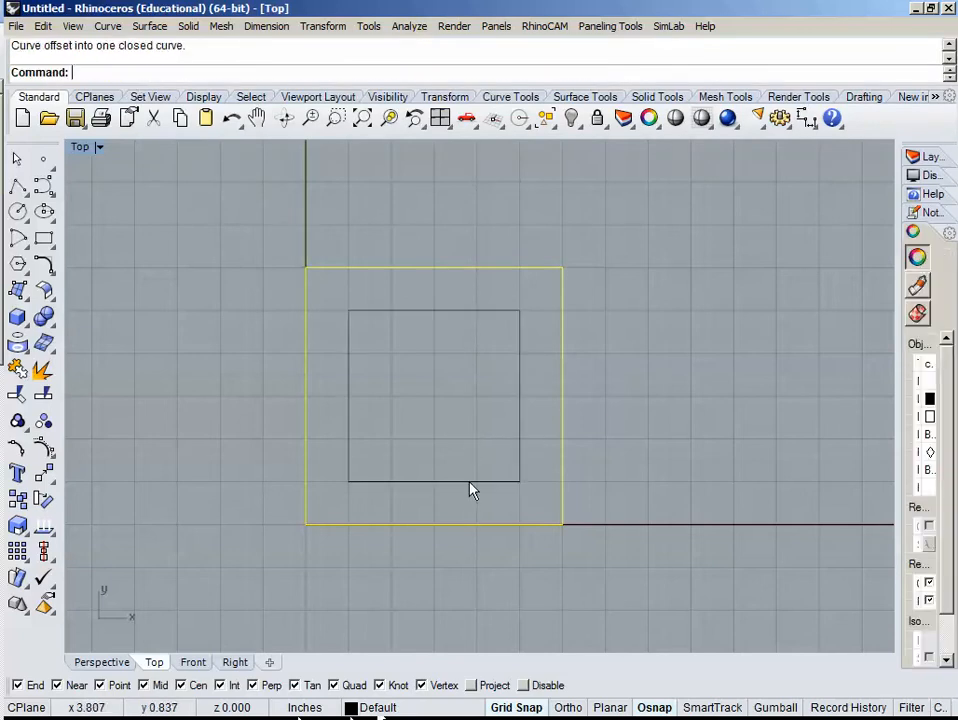
pyautogui.press('Escape')
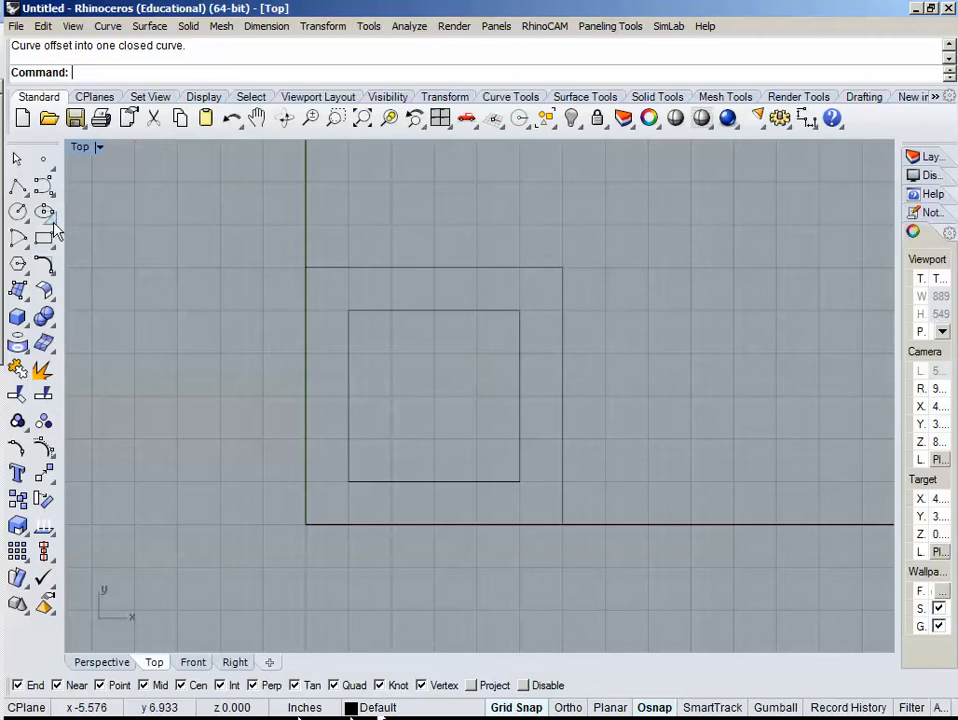
# - Draw a 0.5-inch diameter circle near the inner square's upper-left corner, centred at x 1.5, y 4.5
pyautogui.click(17, 211)
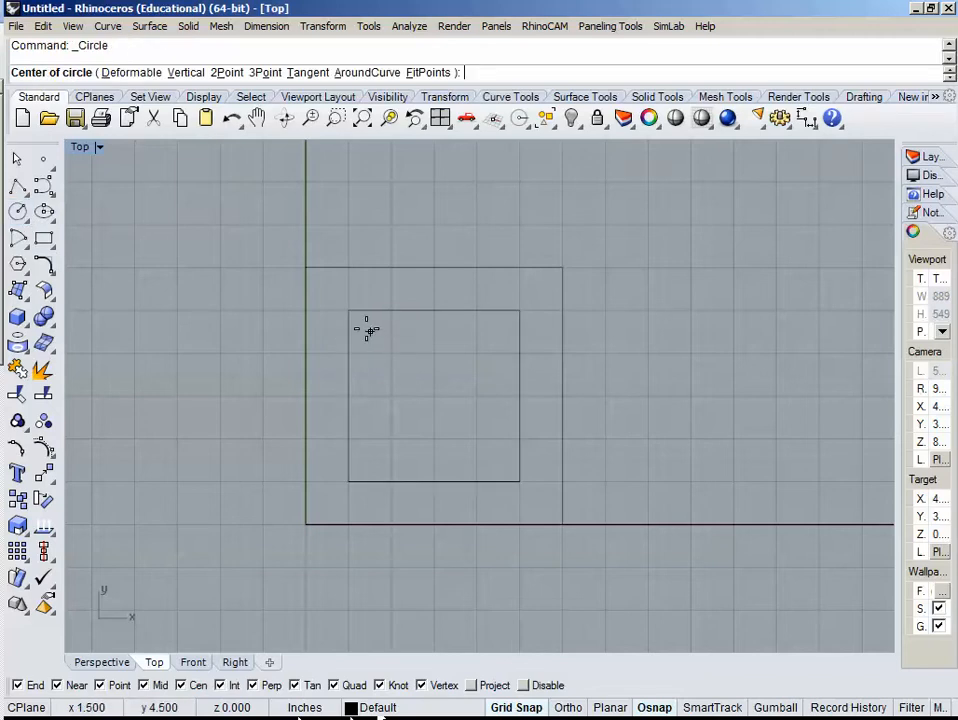
pyautogui.click(366, 331)
pyautogui.scroll(5, 370, 330)
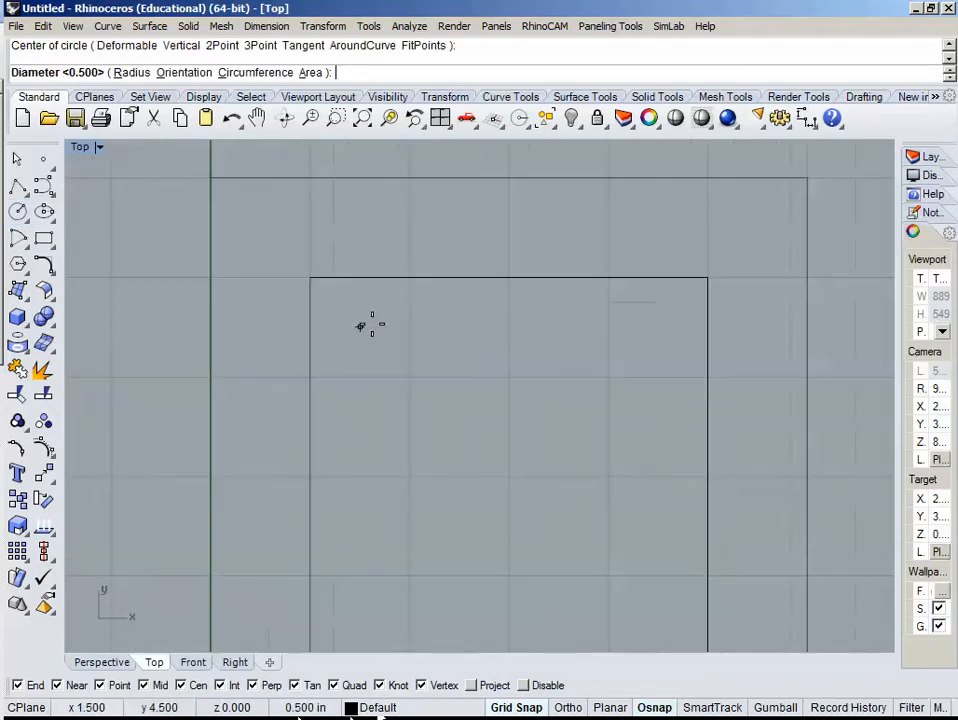
pyautogui.click(384, 326)
# - Array the circle 4 by 4 within the inner square, spaced 1 inch apart to the right and downward, with one level in Z
pyautogui.click(359, 350)
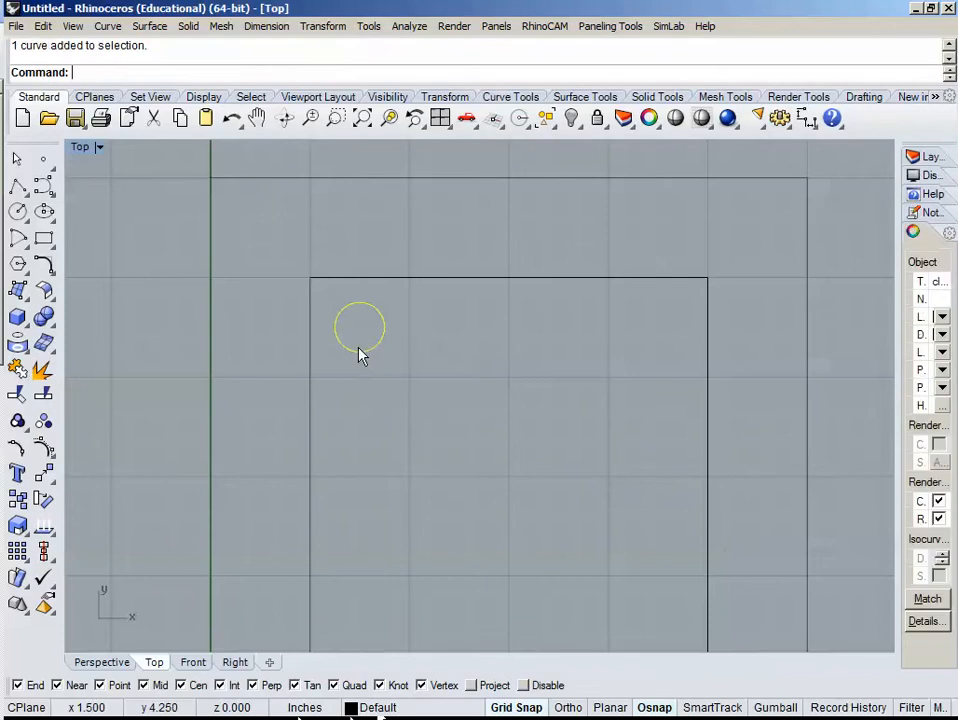
pyautogui.write('Q44')
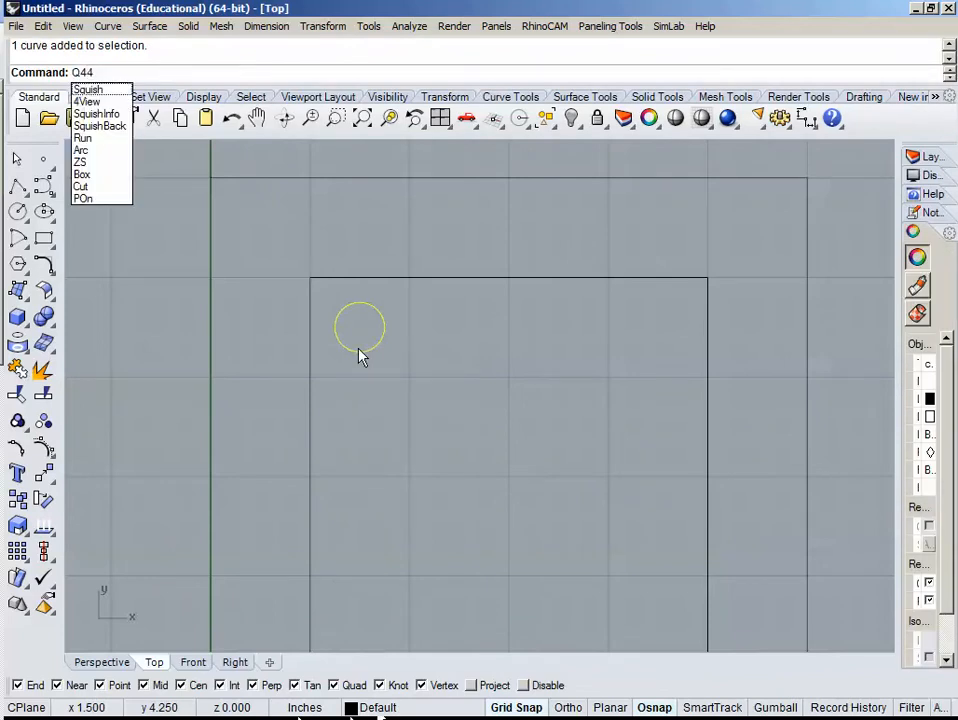
pyautogui.press('Escape')
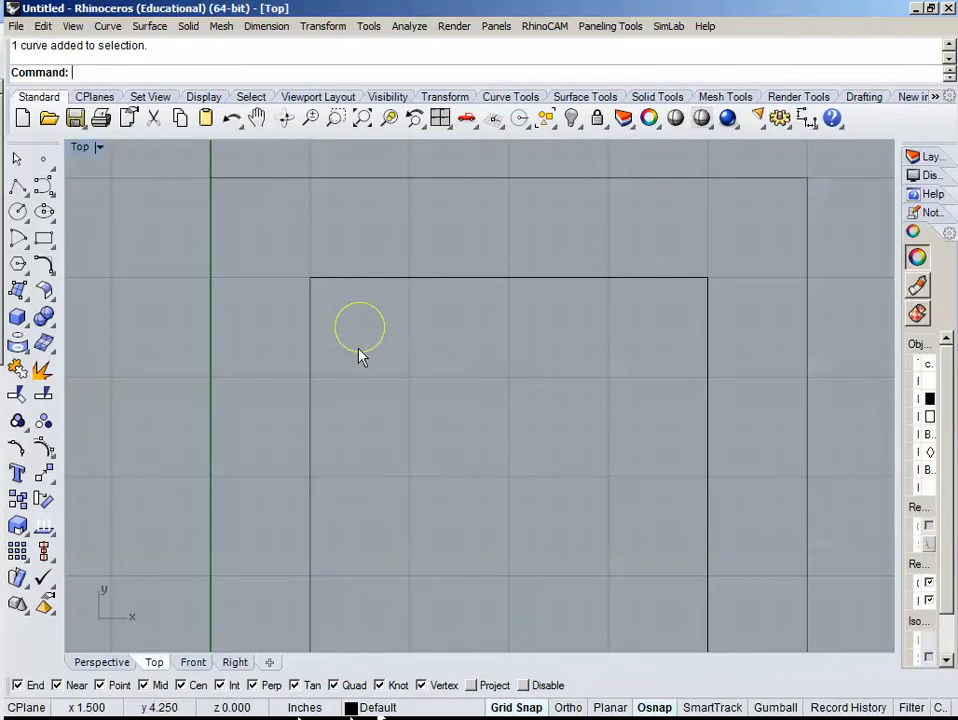
pyautogui.write('Array')
pyautogui.press('Return')
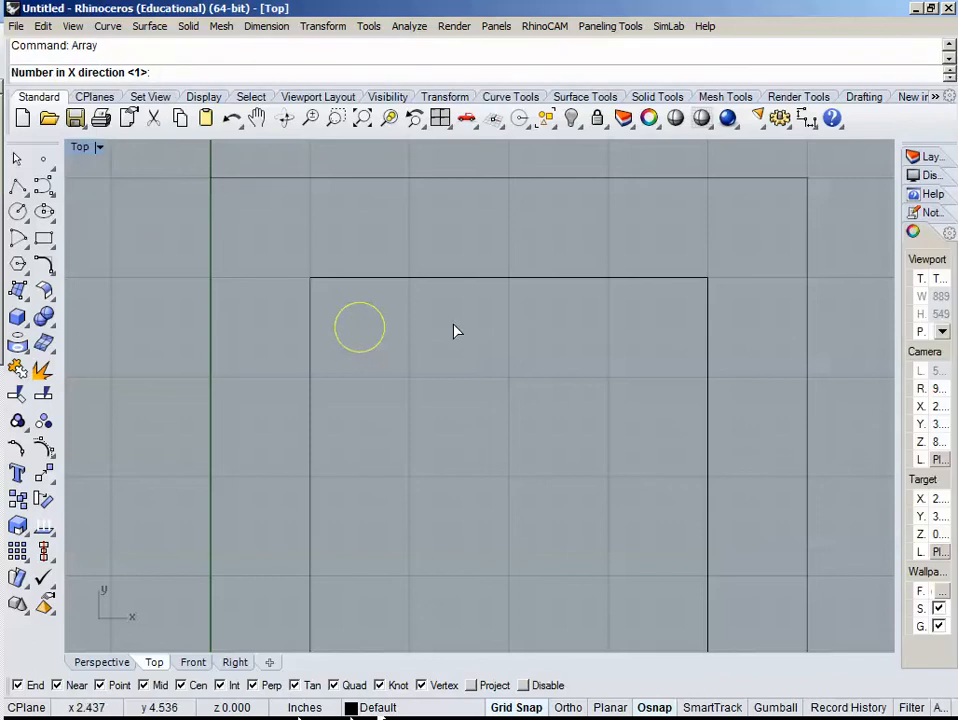
pyautogui.write('4')
pyautogui.press('Return')
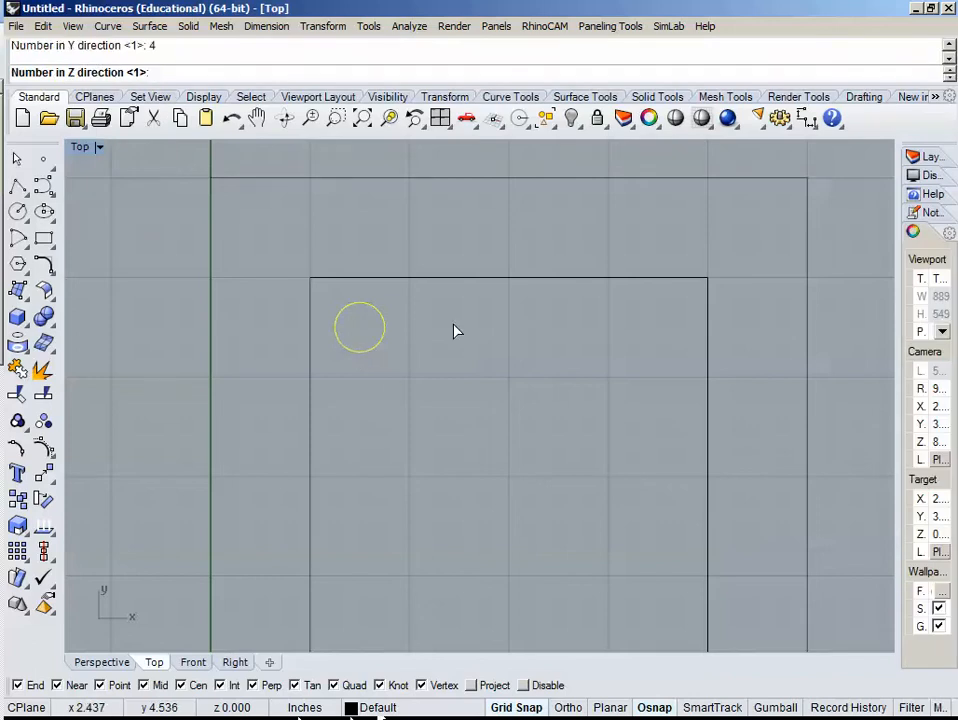
pyautogui.press('Return')
pyautogui.click(359, 327)
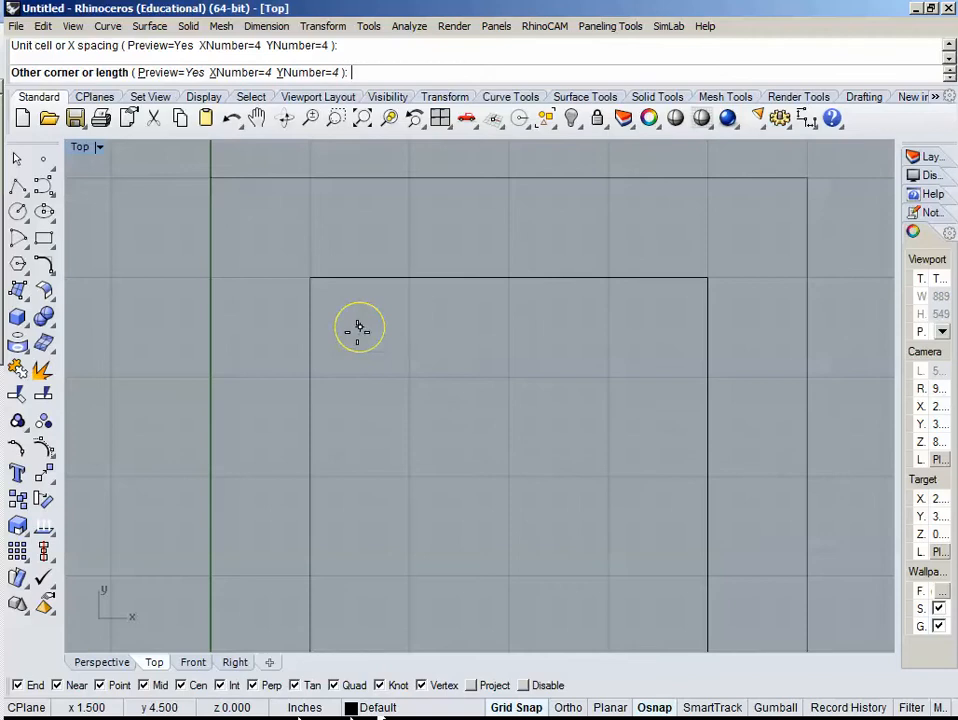
pyautogui.scroll(-3, 560, 393)
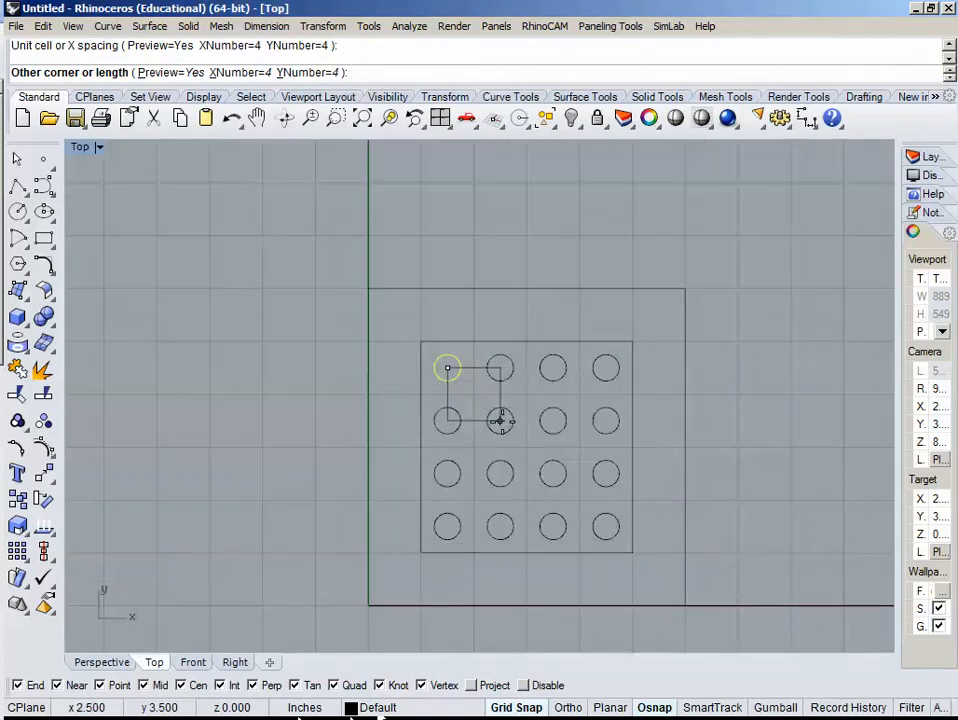
pyautogui.click(500, 421)
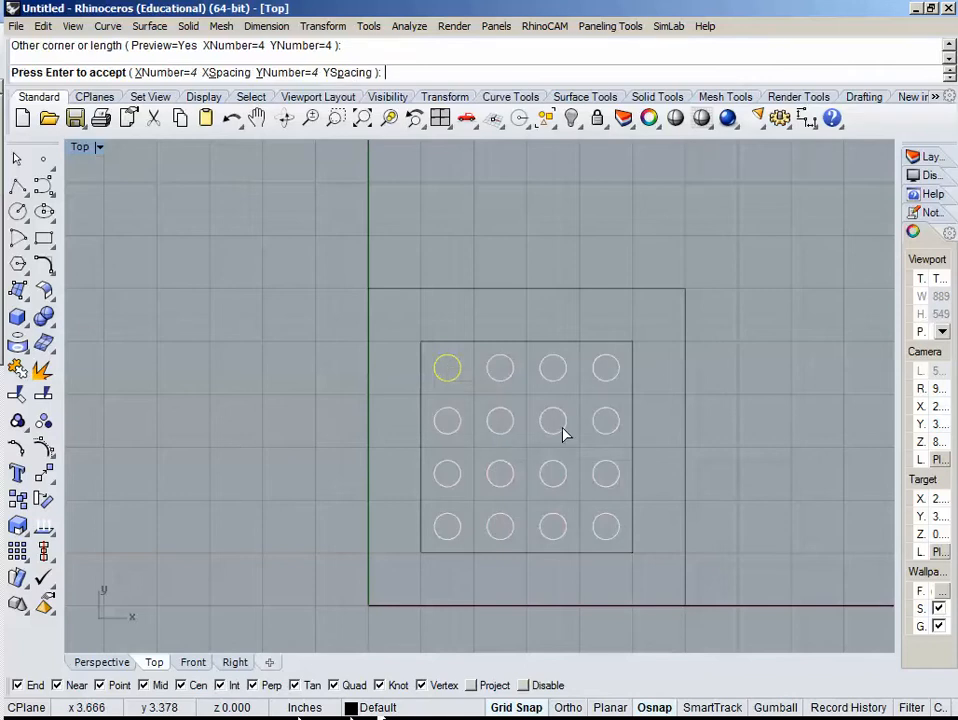
pyautogui.press('Return')
pyautogui.click(782, 433)
# - Open RhinoCAM's Machining Operations Browser and Machining Objects Browser
pyautogui.scroll(-2, 782, 433)
pyautogui.moveTo(759, 479); pyautogui.dragTo(718, 375, button='right')
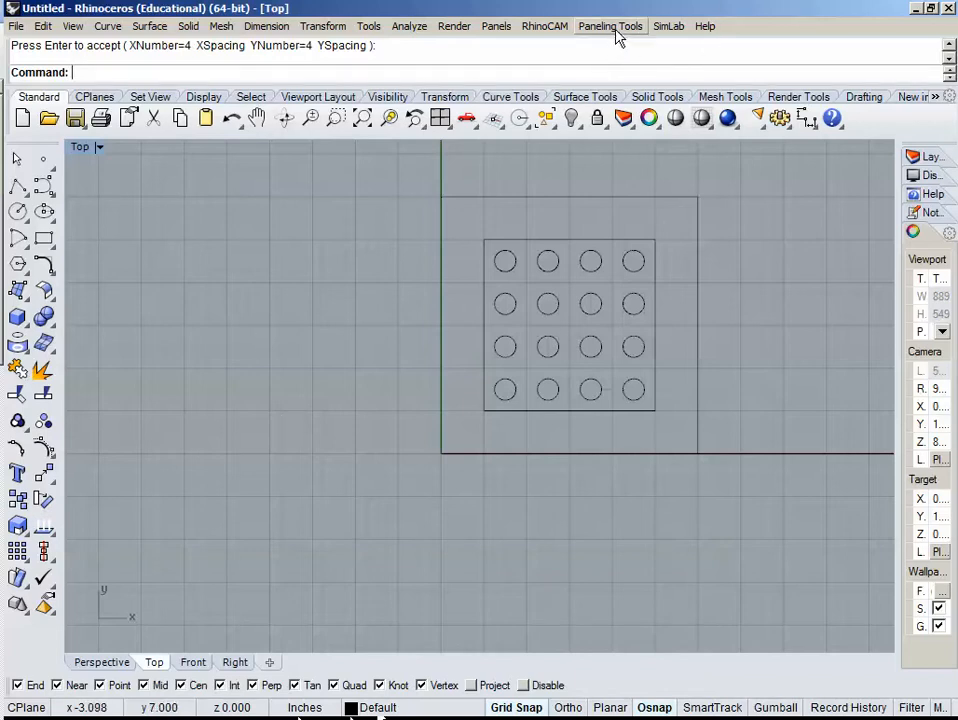
pyautogui.click(537, 30)
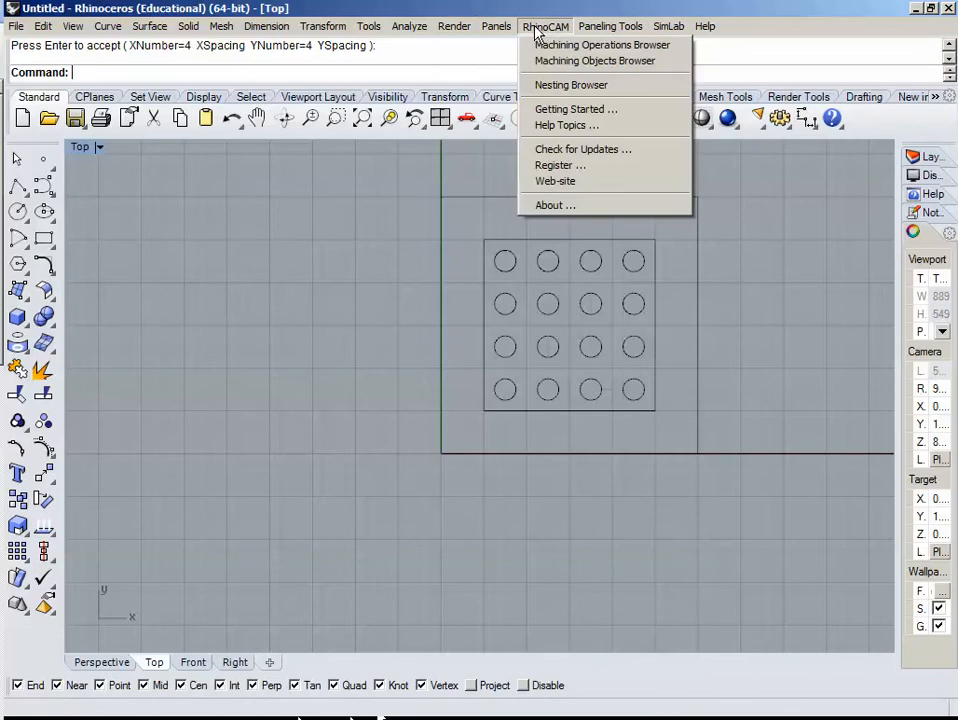
pyautogui.click(585, 48)
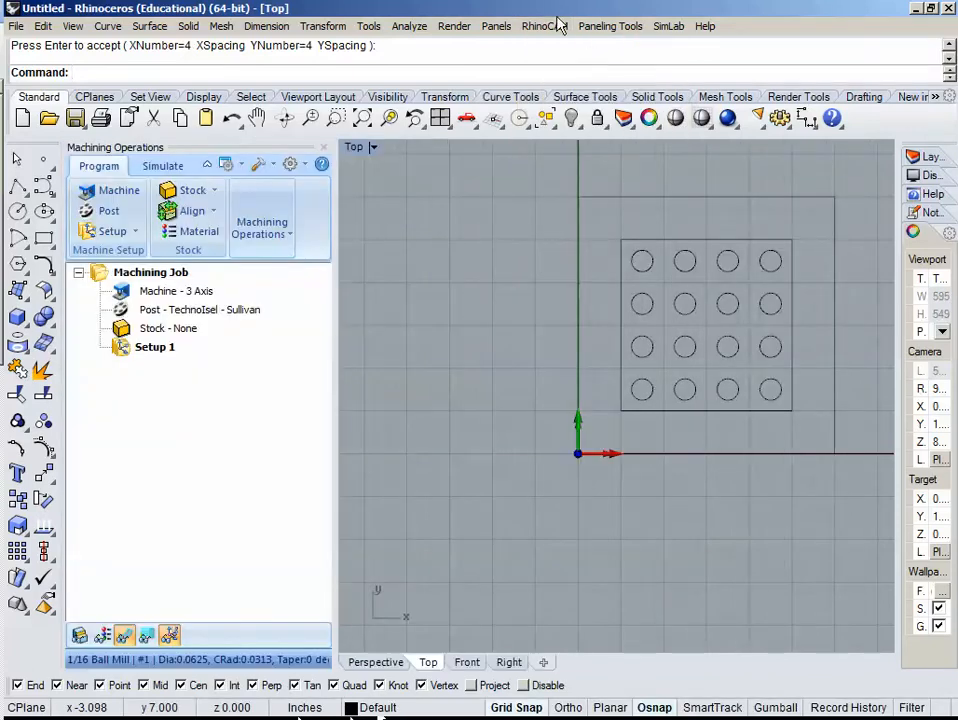
pyautogui.click(547, 28)
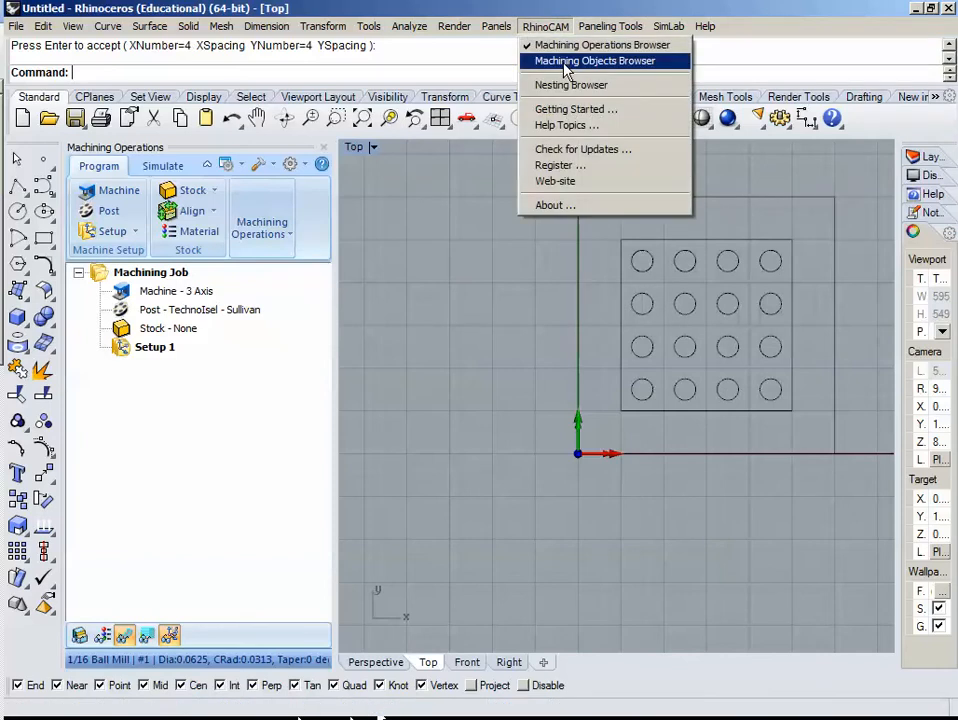
pyautogui.click(566, 62)
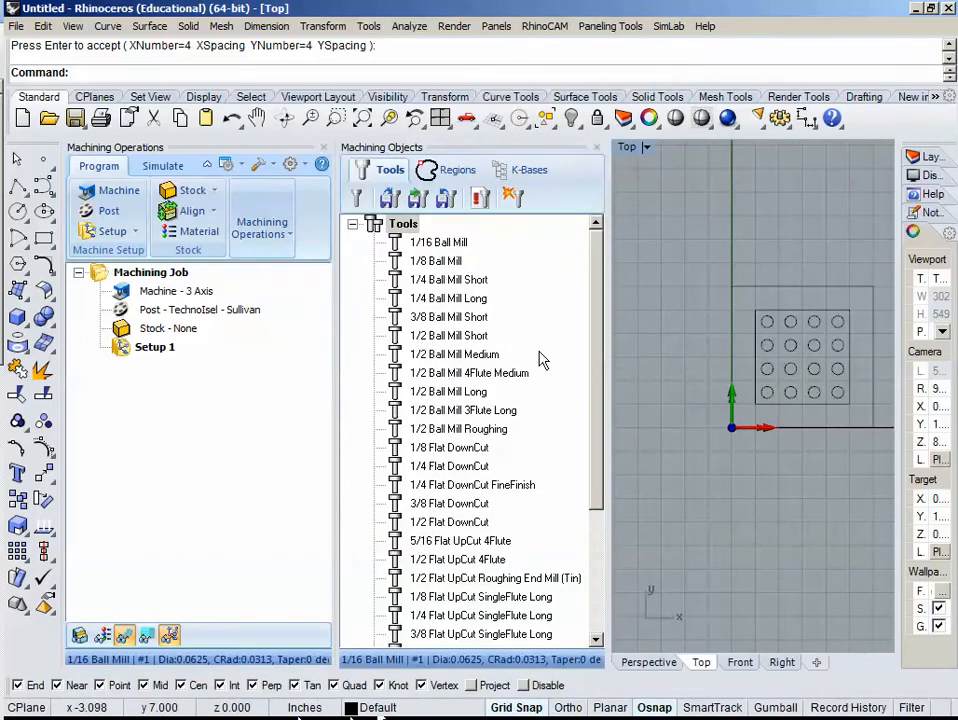
# - Load the tool library All Tools.vkb from the Tooling folder of Knowledge Base 5.0 on the desktop
pyautogui.click(392, 198)
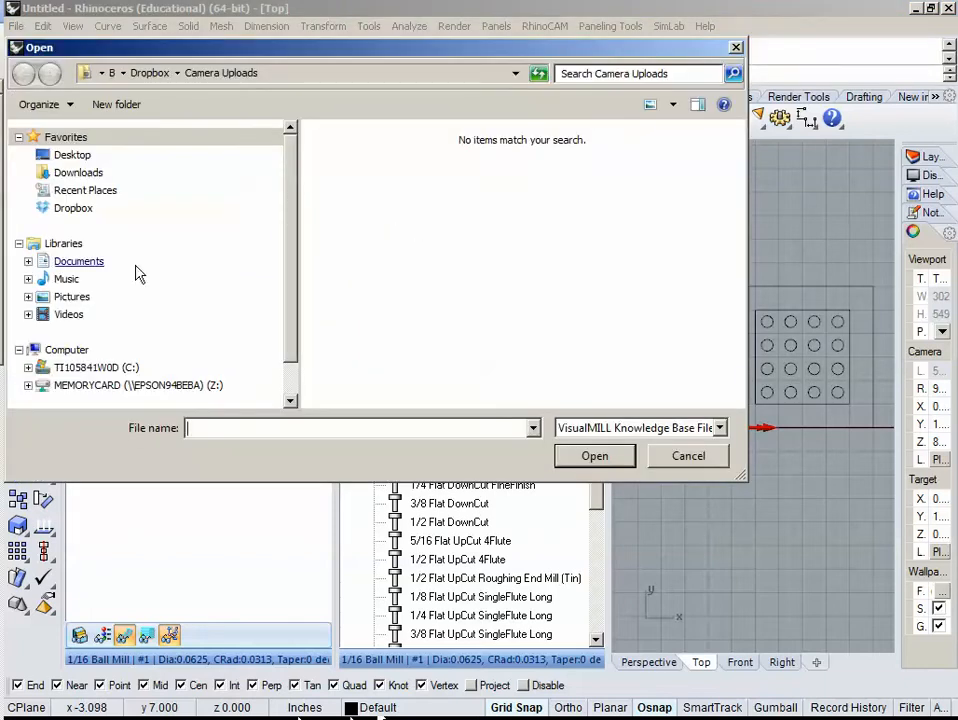
pyautogui.click(70, 155)
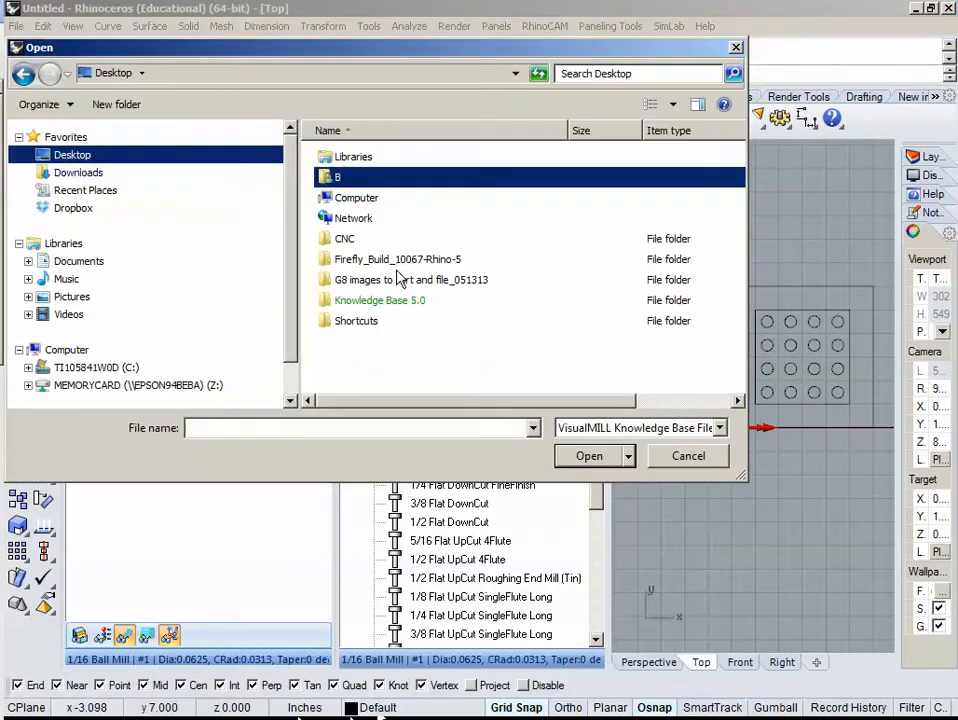
pyautogui.doubleClick(343, 303)
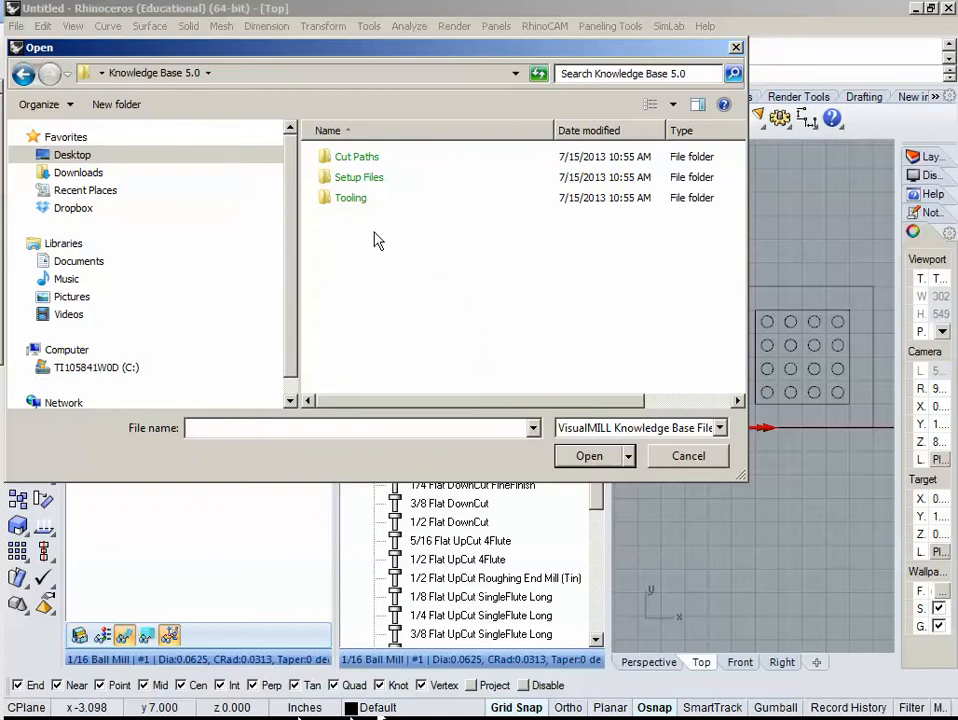
pyautogui.doubleClick(335, 204)
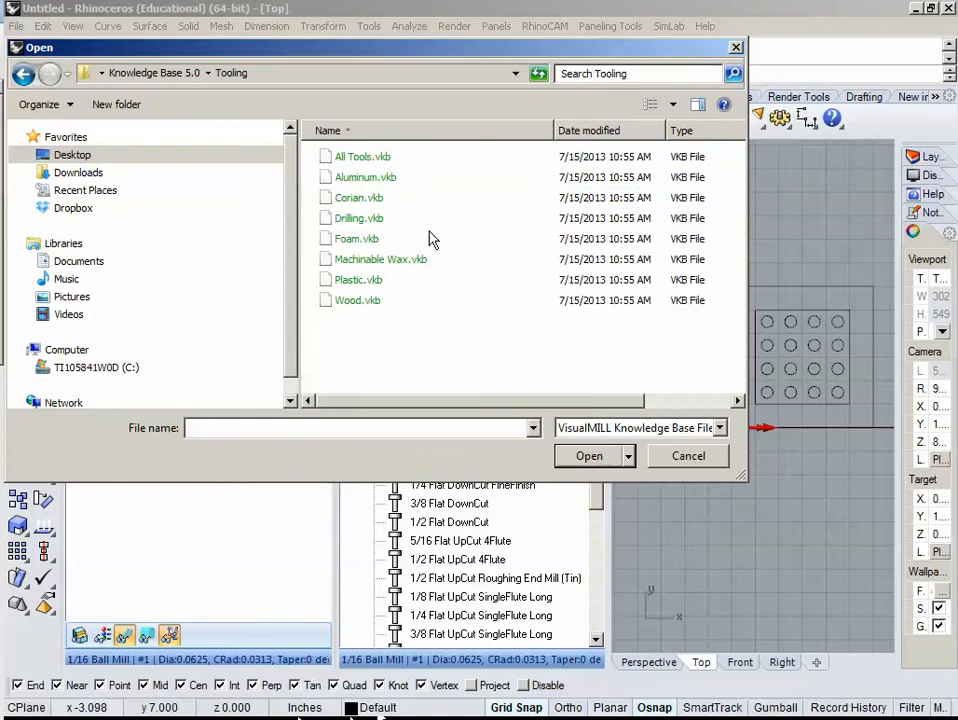
pyautogui.click(355, 160)
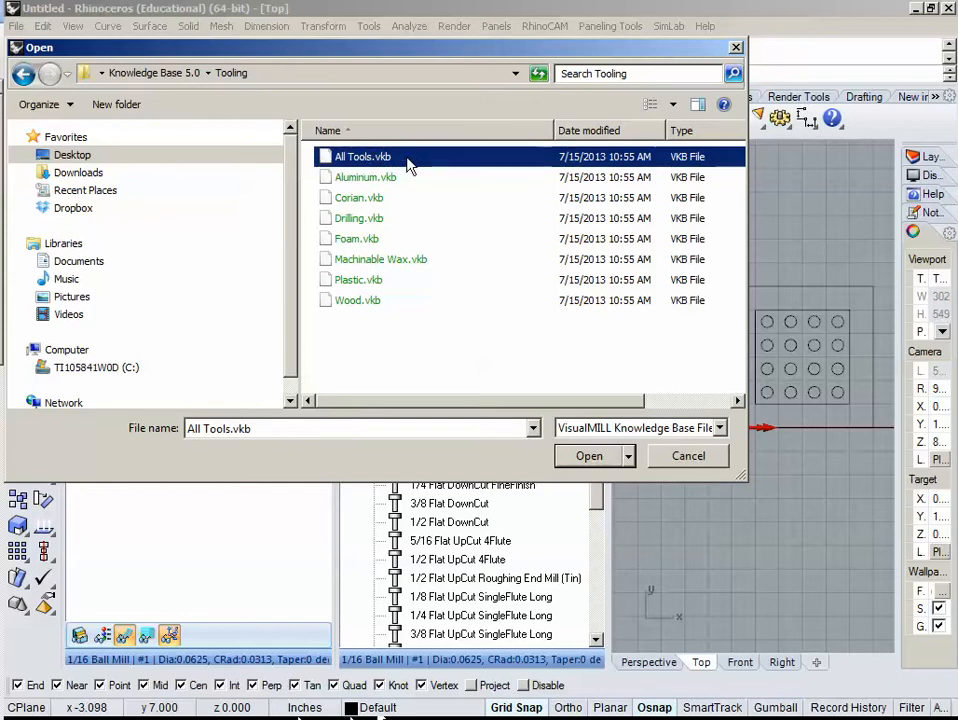
pyautogui.click(590, 460)
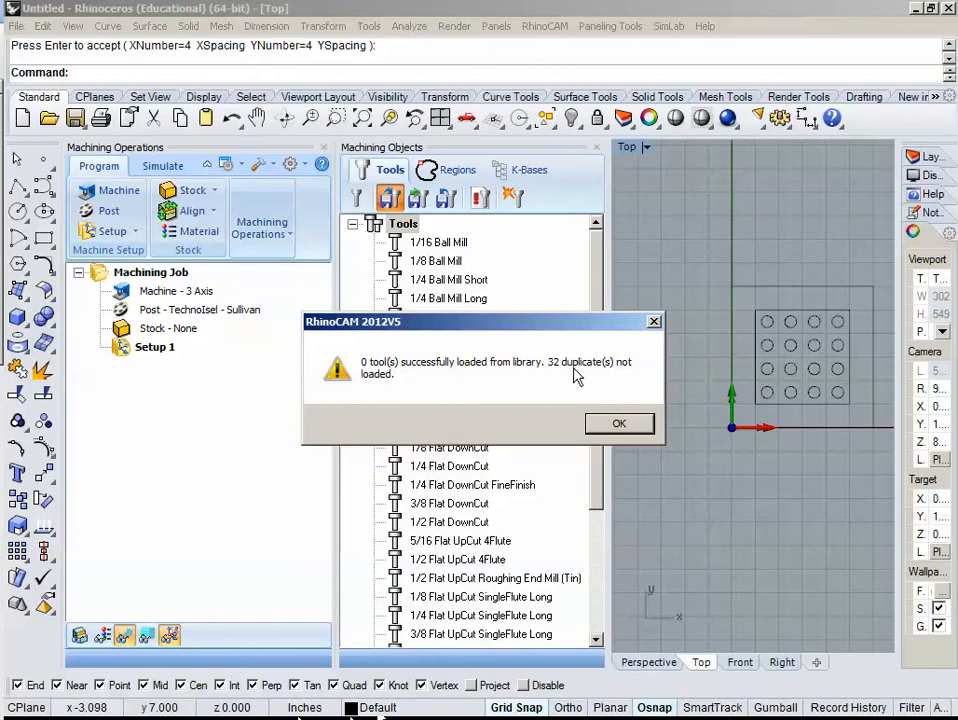
pyautogui.click(618, 425)
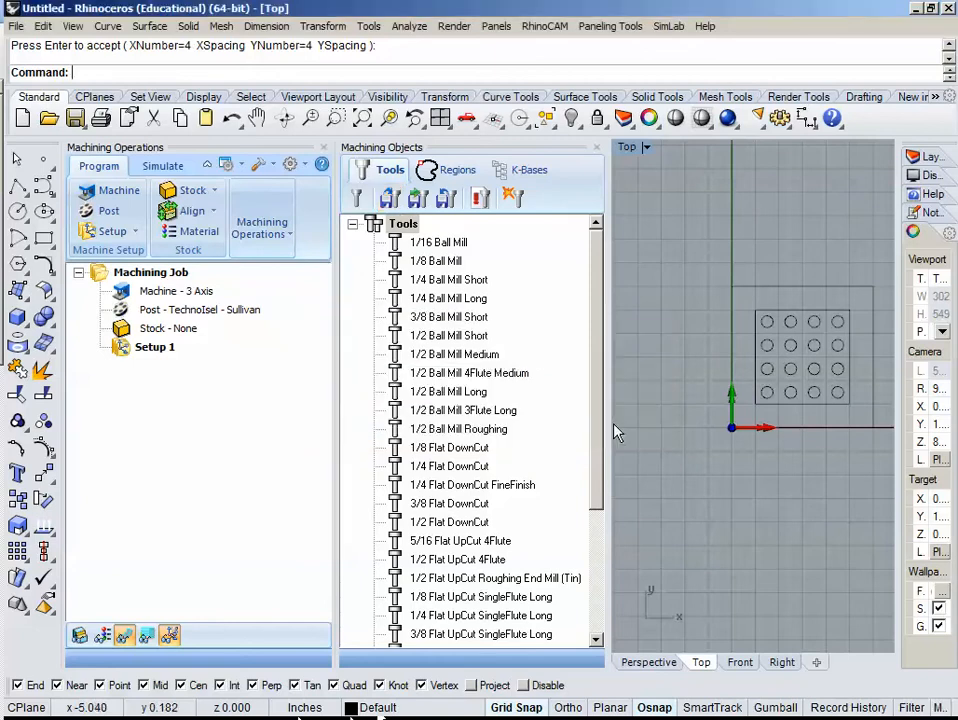
# - Load the Foam.vkb knowledge base from the Cut Paths folder into the K-Bases
pyautogui.click(518, 172)
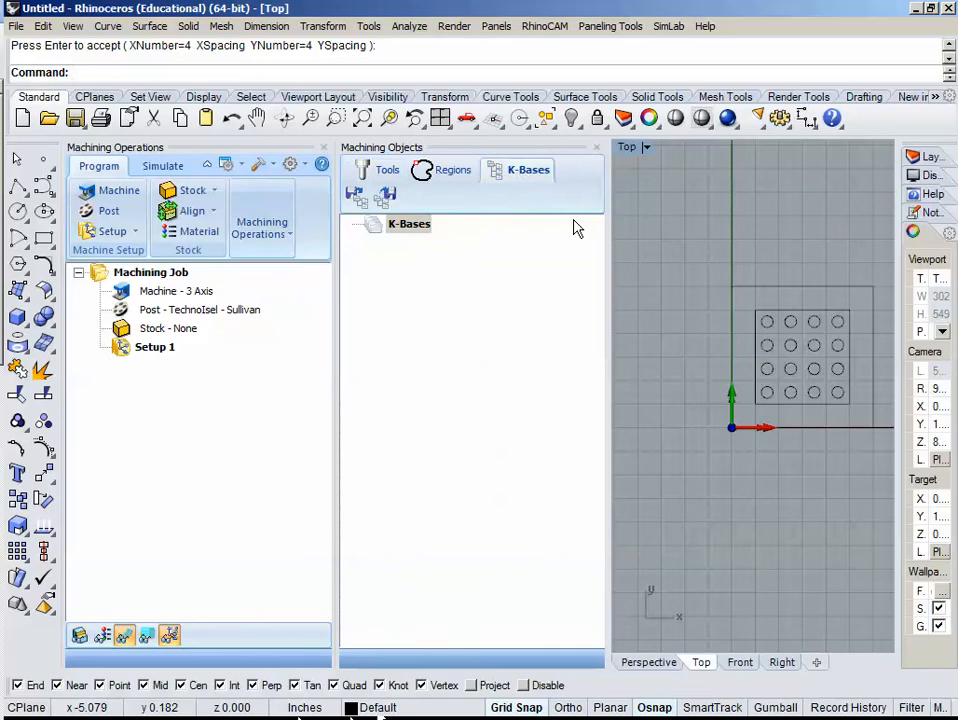
pyautogui.click(356, 199)
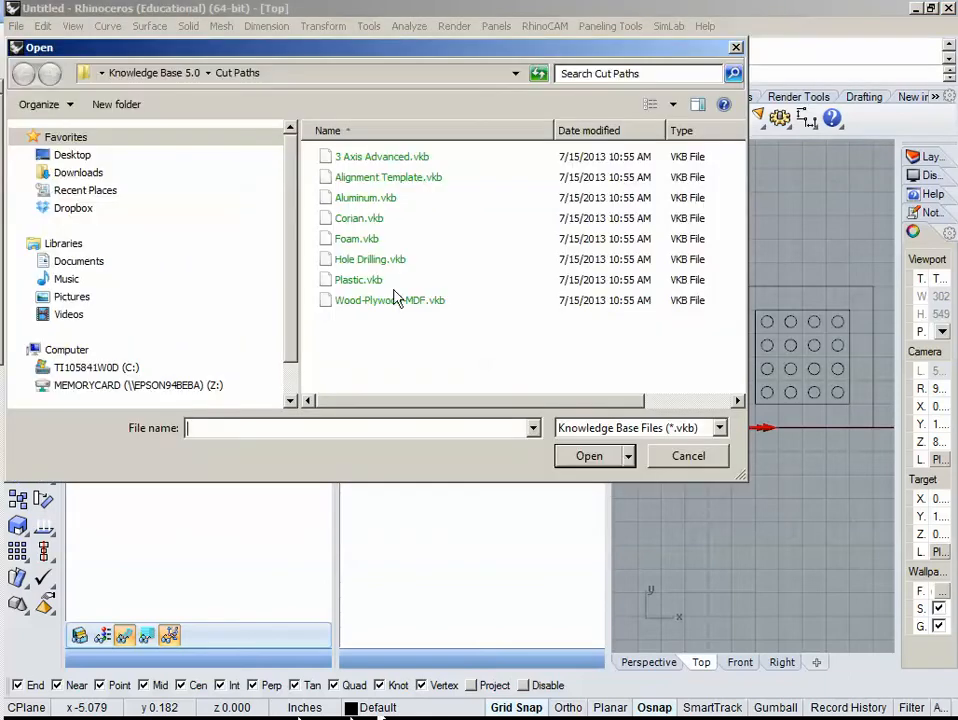
pyautogui.click(362, 240)
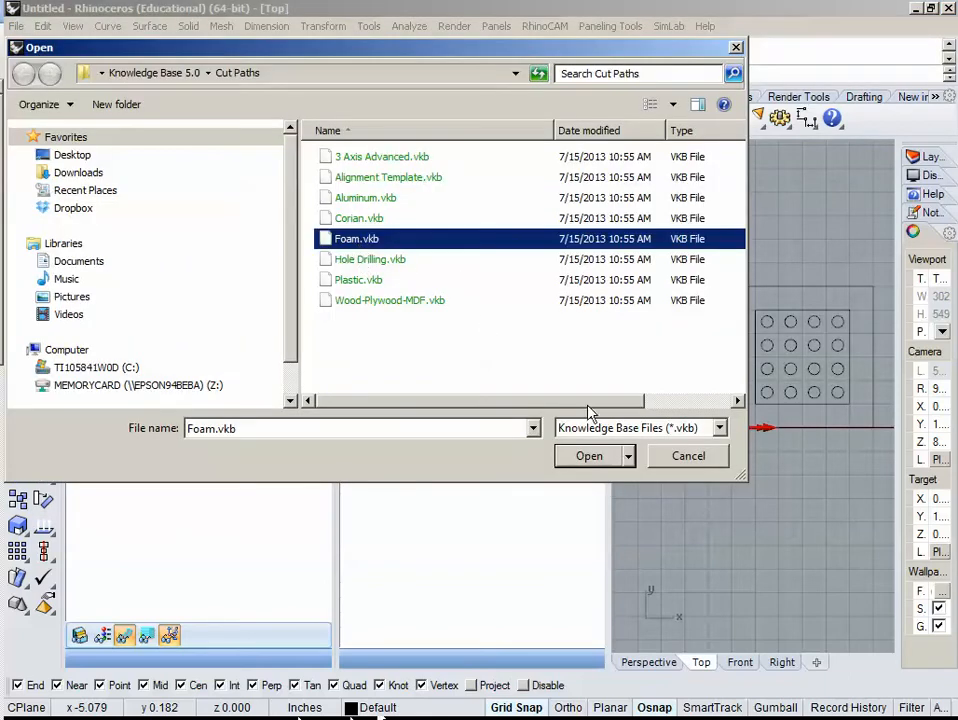
pyautogui.click(591, 457)
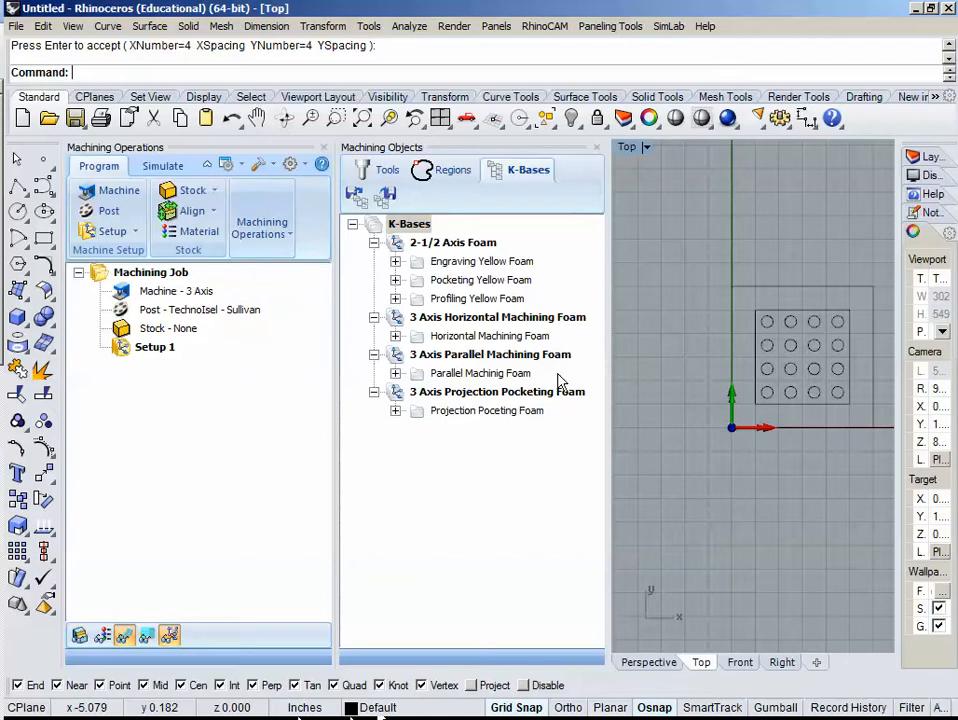
# - Add the Engraving Yellow Foam operation set to Setup 1 of the machining job and close the Machining Objects browser
pyautogui.moveTo(481, 261); pyautogui.dragTo(208, 466)
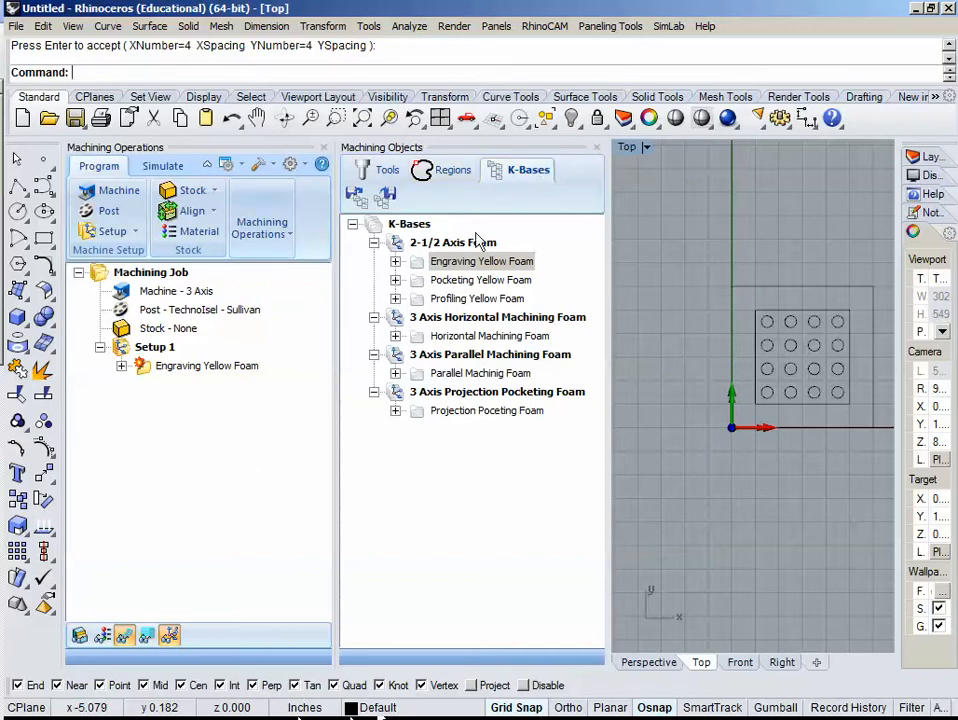
pyautogui.click(598, 148)
pyautogui.scroll(-2, 540, 389)
pyautogui.moveTo(534, 386); pyautogui.dragTo(450, 467, button='right')
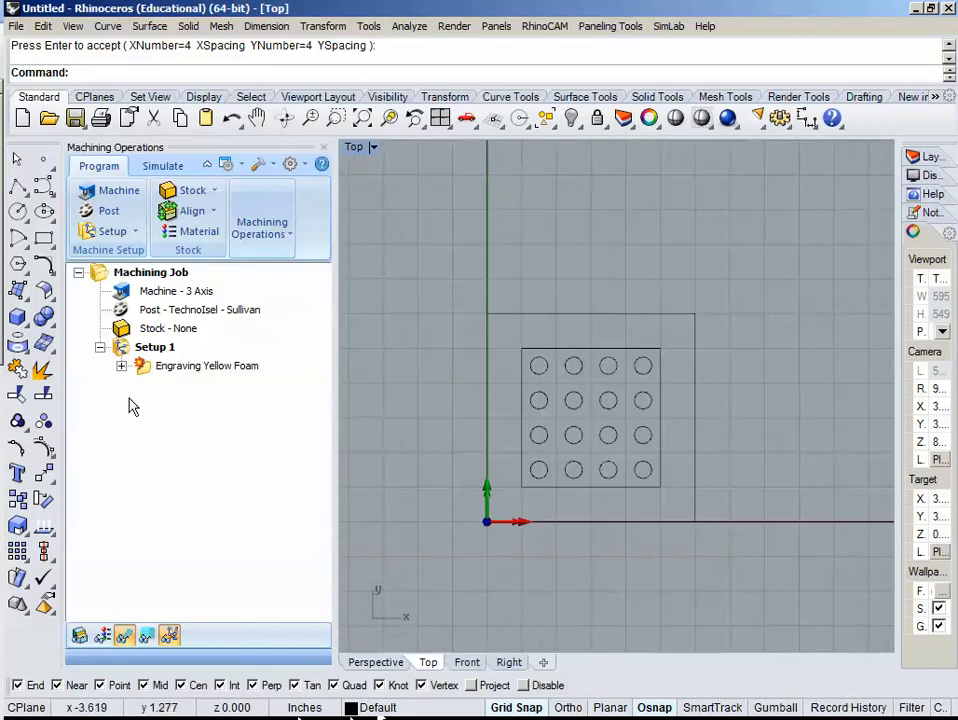
# - Expand the Engraving Yellow Foam operation and review its components, tool, feeds and speeds, and sorting settings without making changes
pyautogui.click(97, 274)
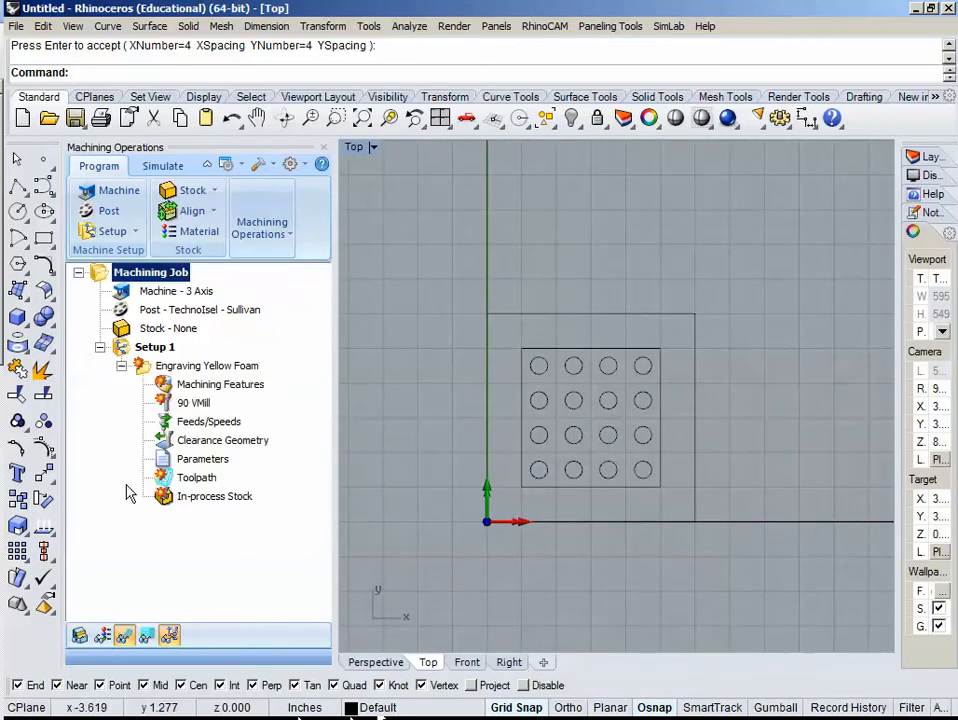
pyautogui.click(201, 368)
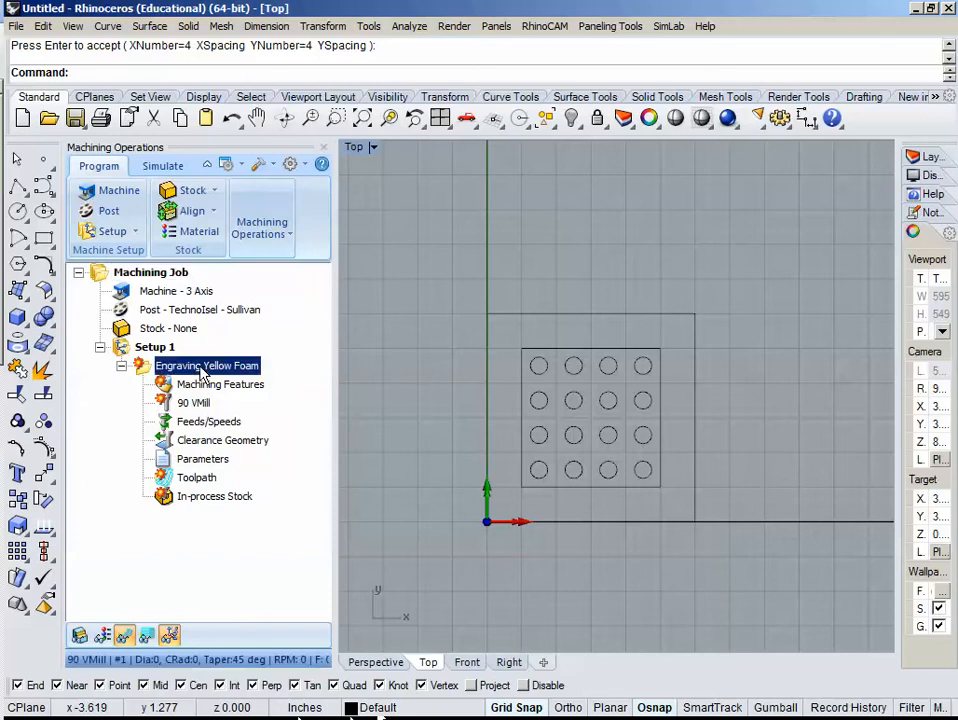
pyautogui.doubleClick(203, 368)
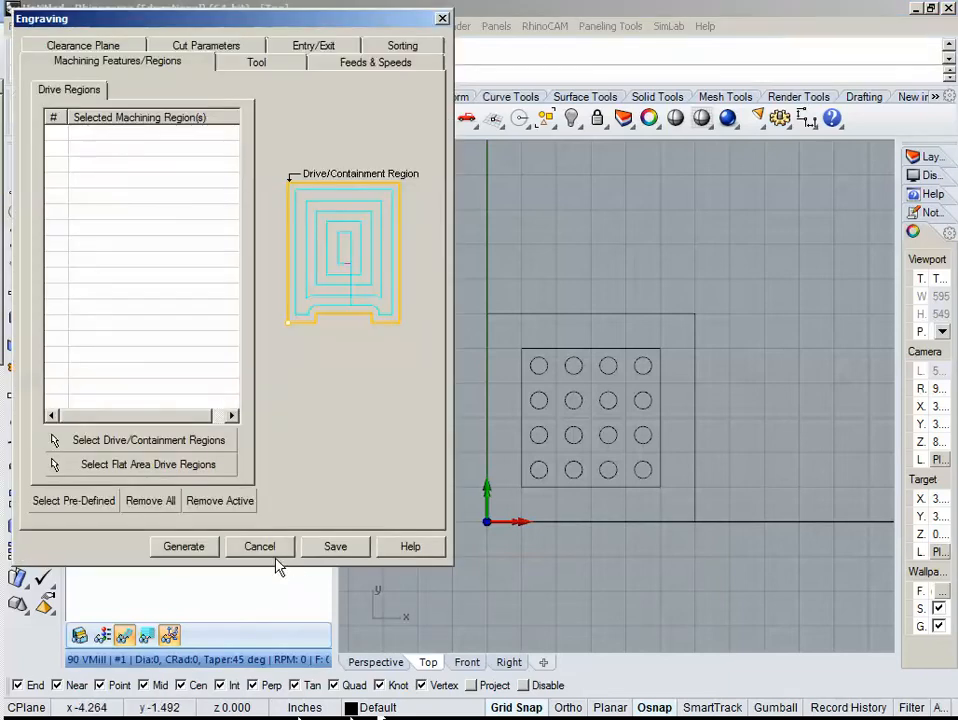
pyautogui.click(262, 546)
pyautogui.click(188, 373)
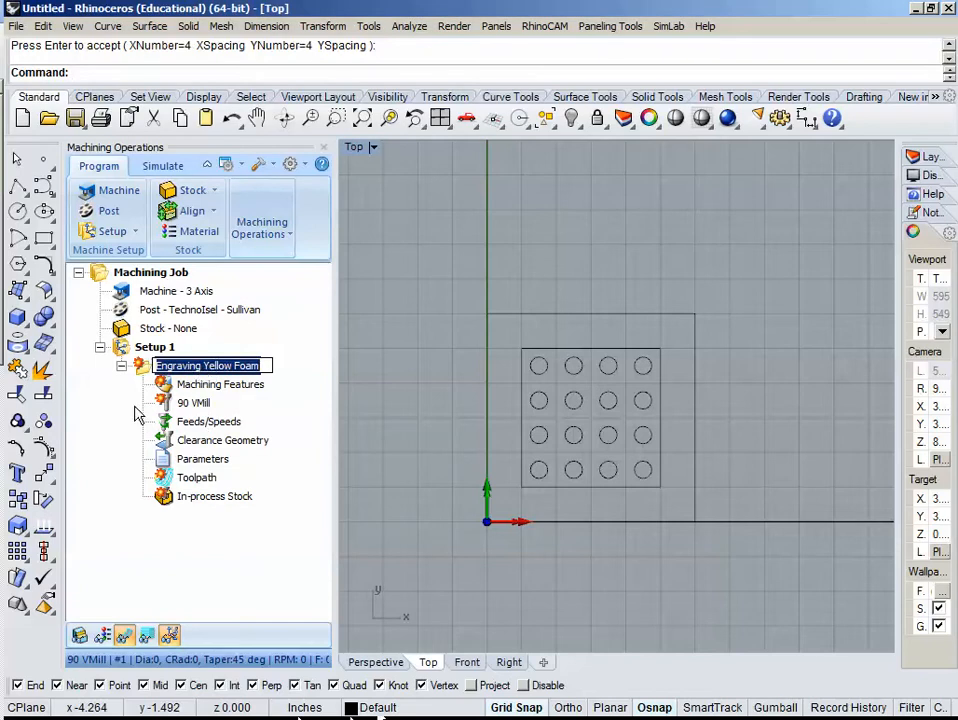
pyautogui.press('Escape')
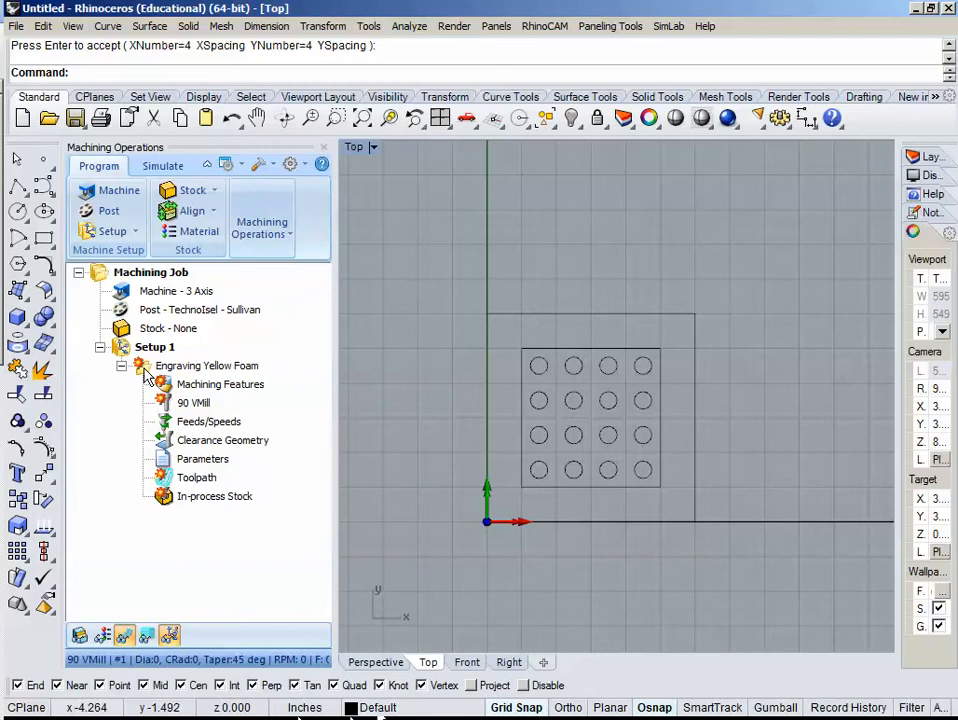
pyautogui.doubleClick(147, 375)
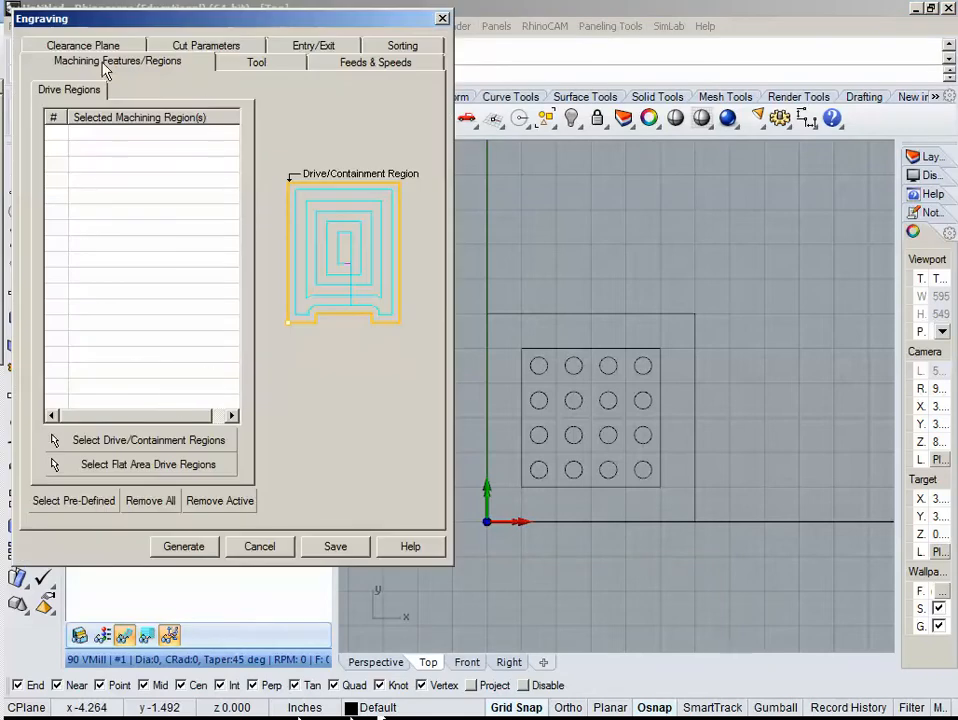
pyautogui.click(271, 66)
pyautogui.click(365, 62)
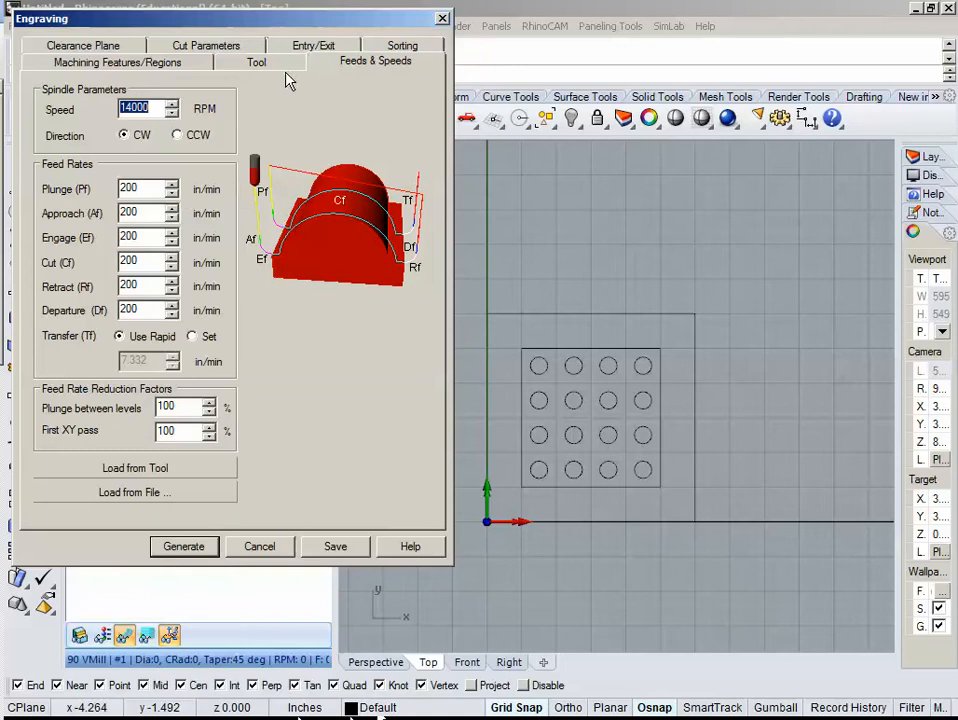
pyautogui.click(398, 46)
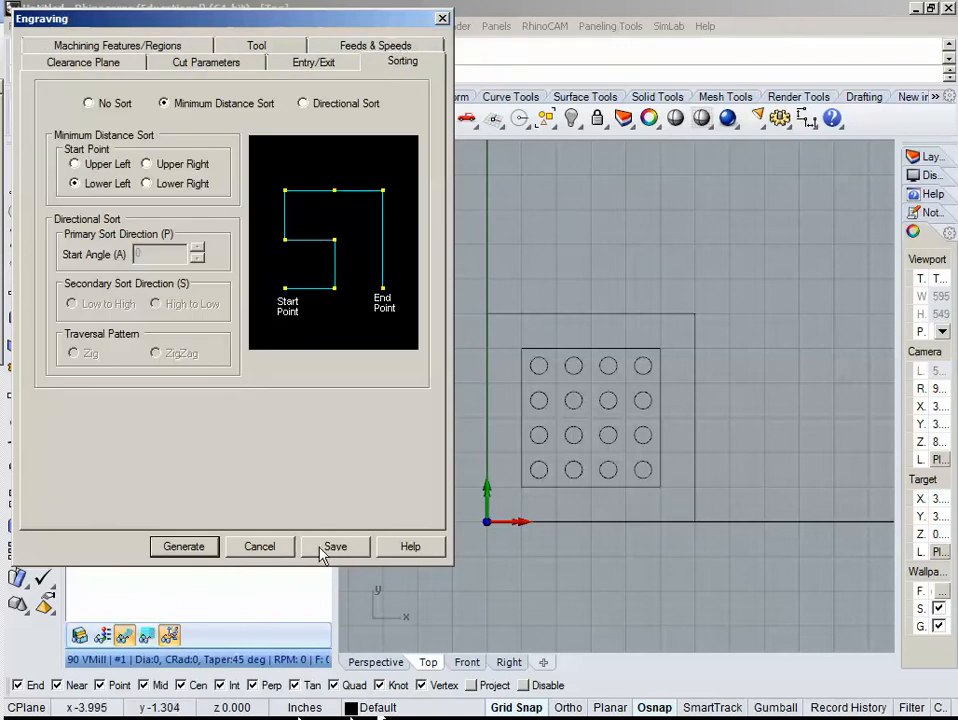
pyautogui.click(269, 551)
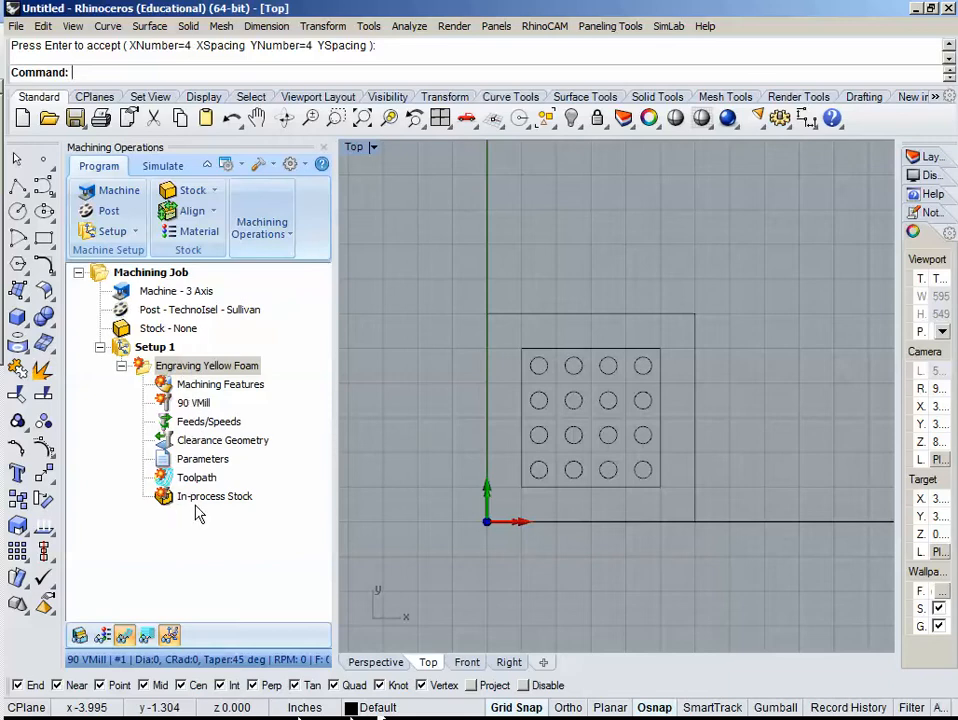
pyautogui.click(192, 389)
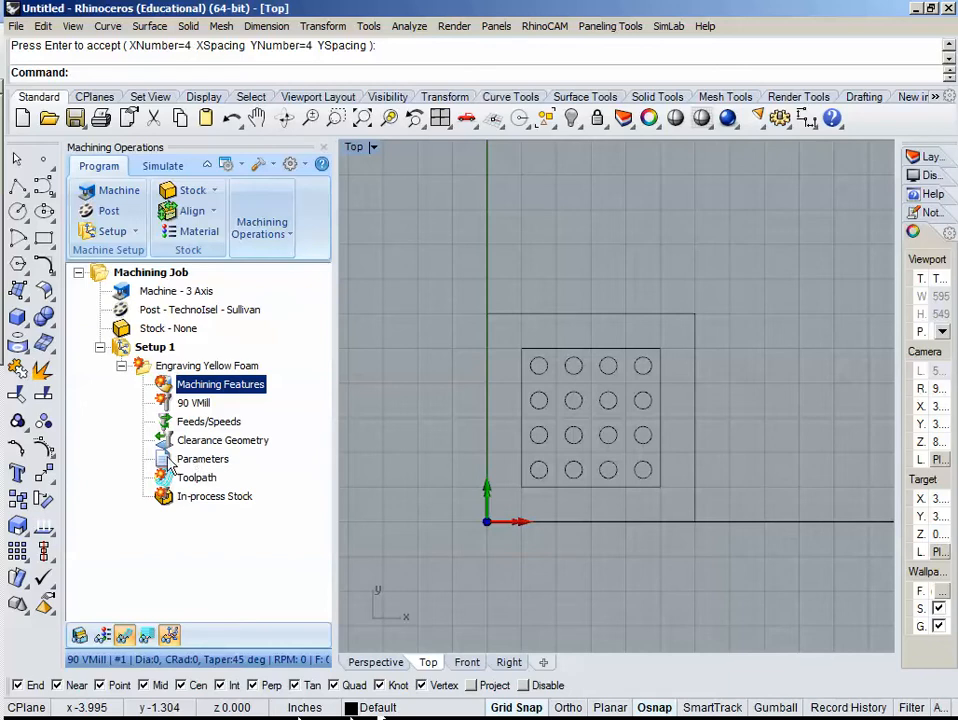
pyautogui.click(122, 366)
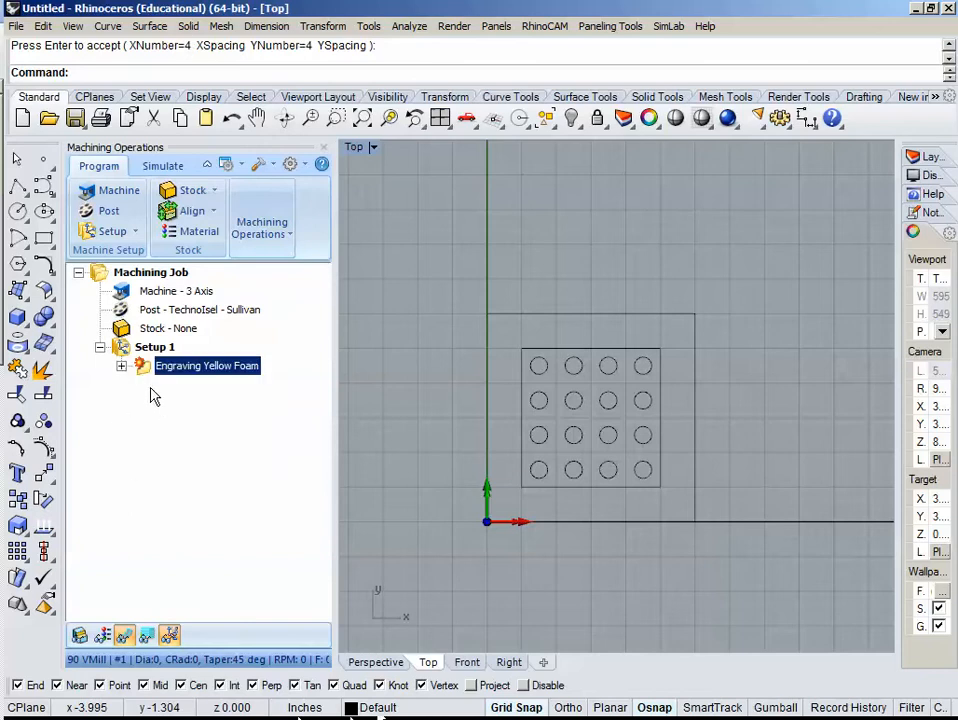
pyautogui.click(121, 367)
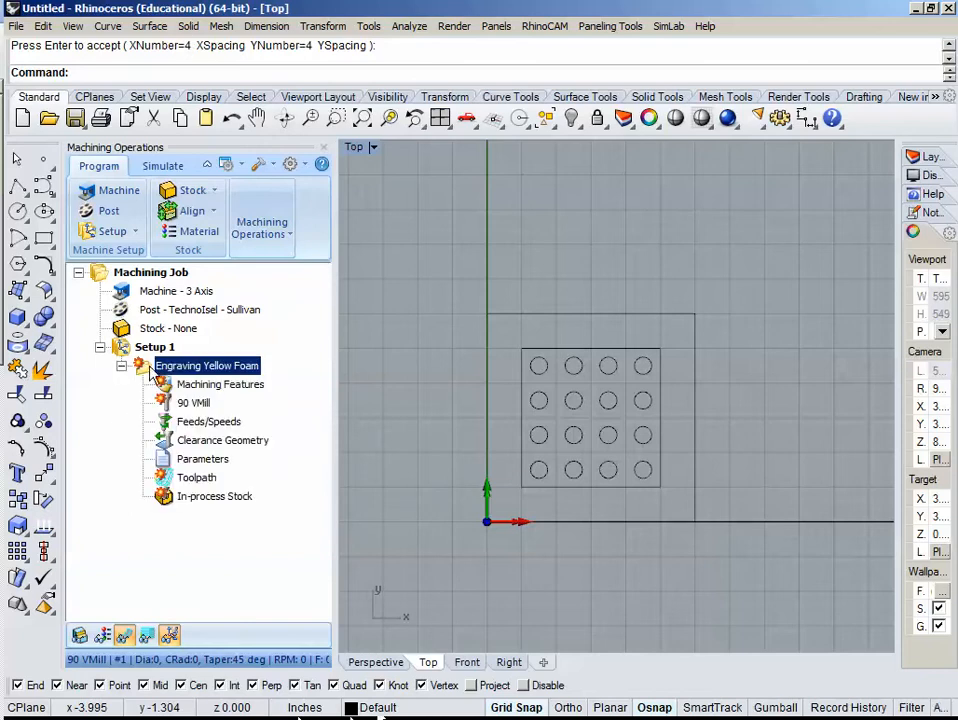
pyautogui.click(186, 386)
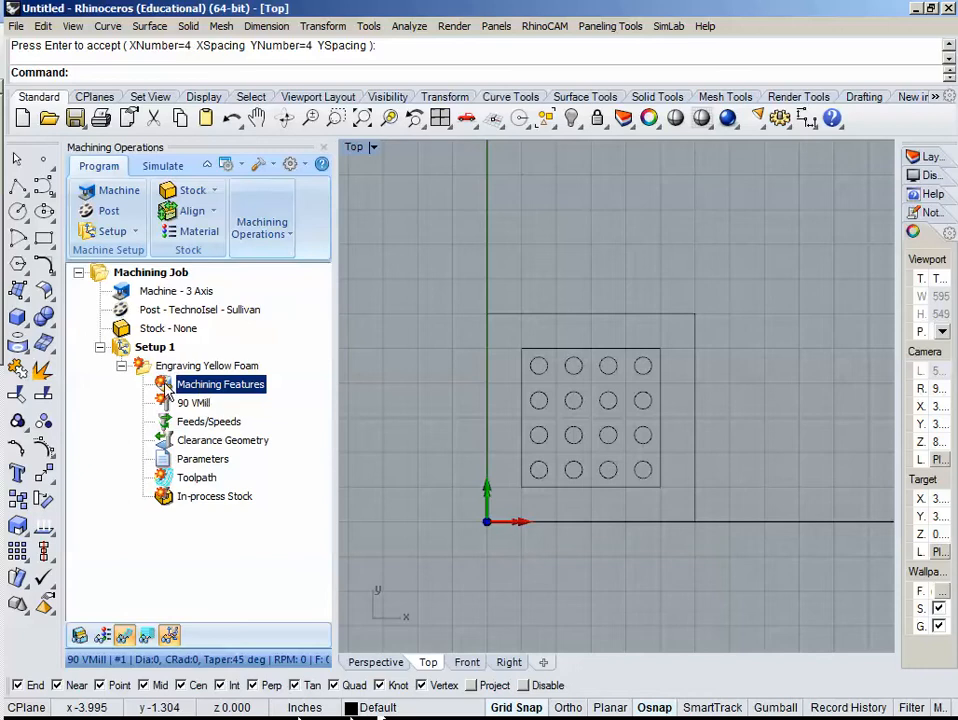
pyautogui.doubleClick(195, 402)
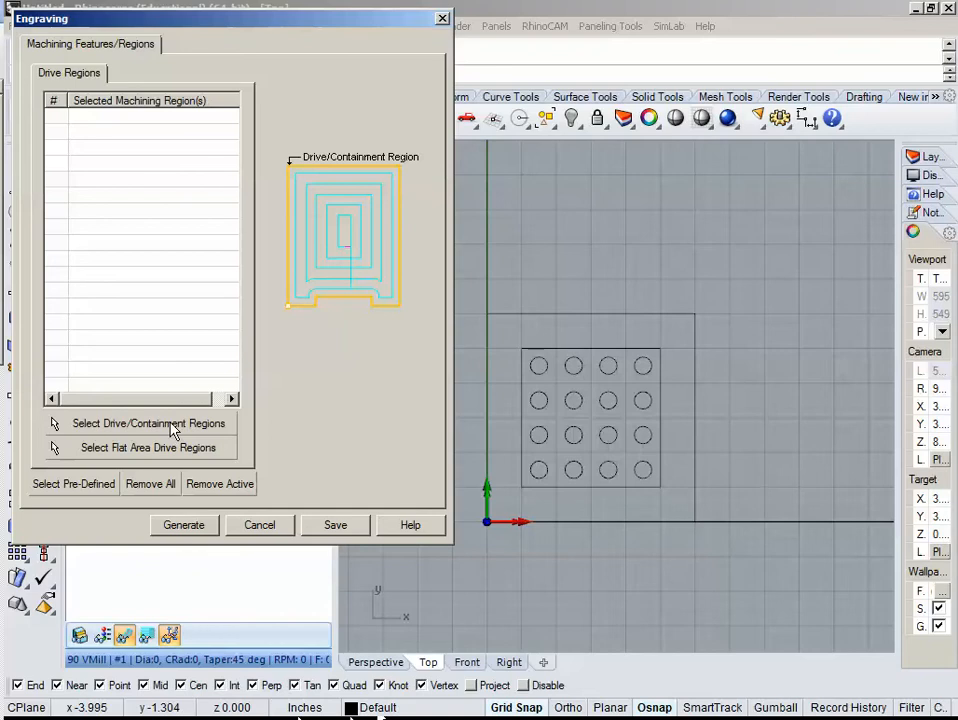
pyautogui.click(172, 425)
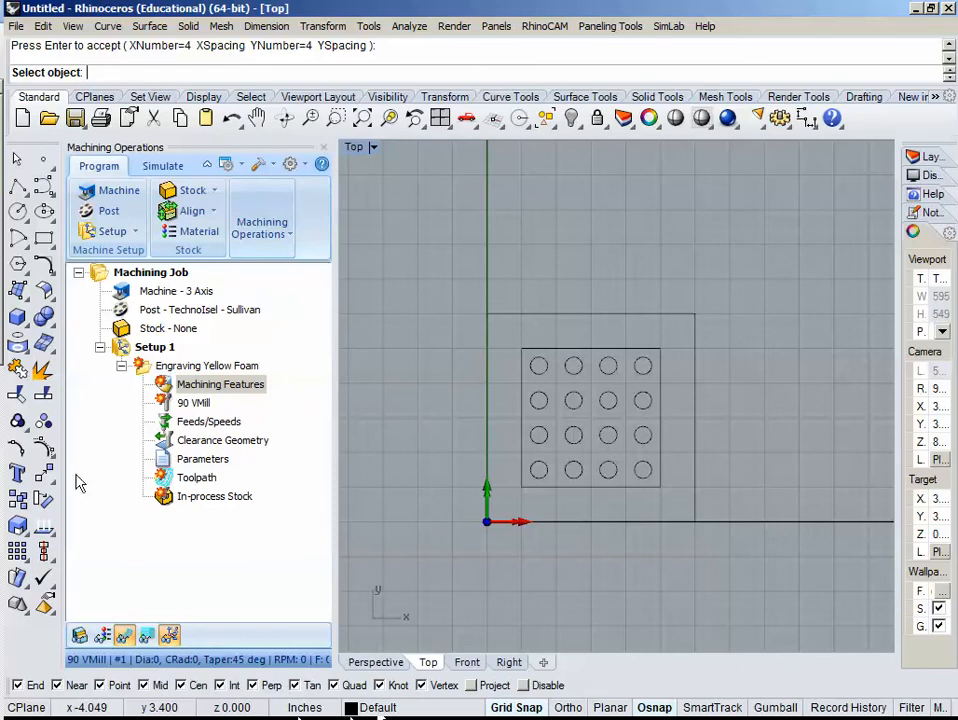
pyautogui.press('Escape')
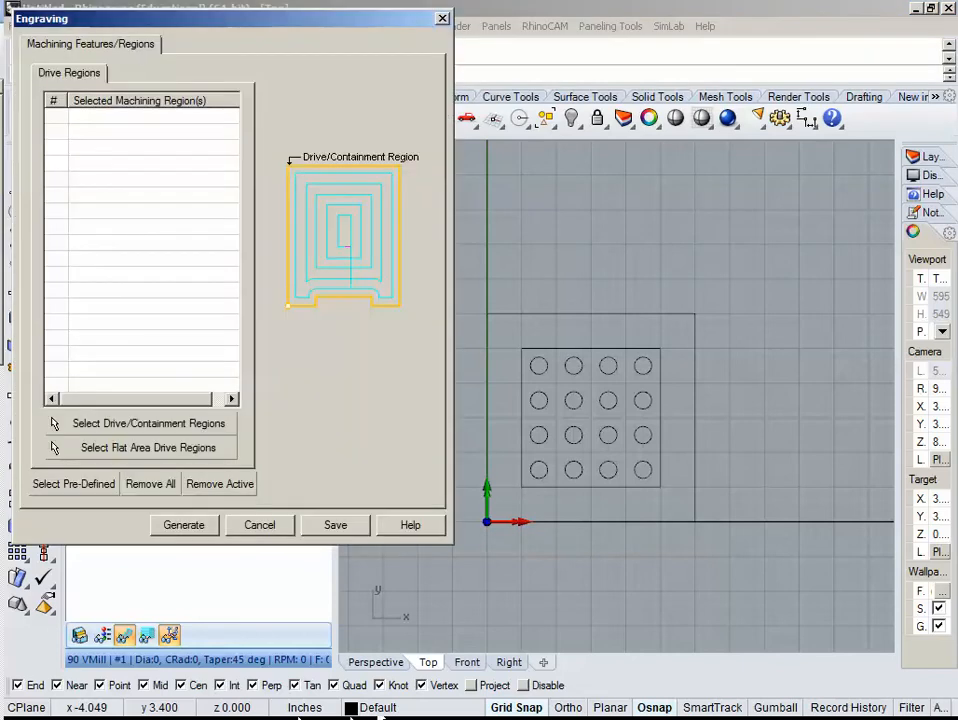
pyautogui.click(273, 527)
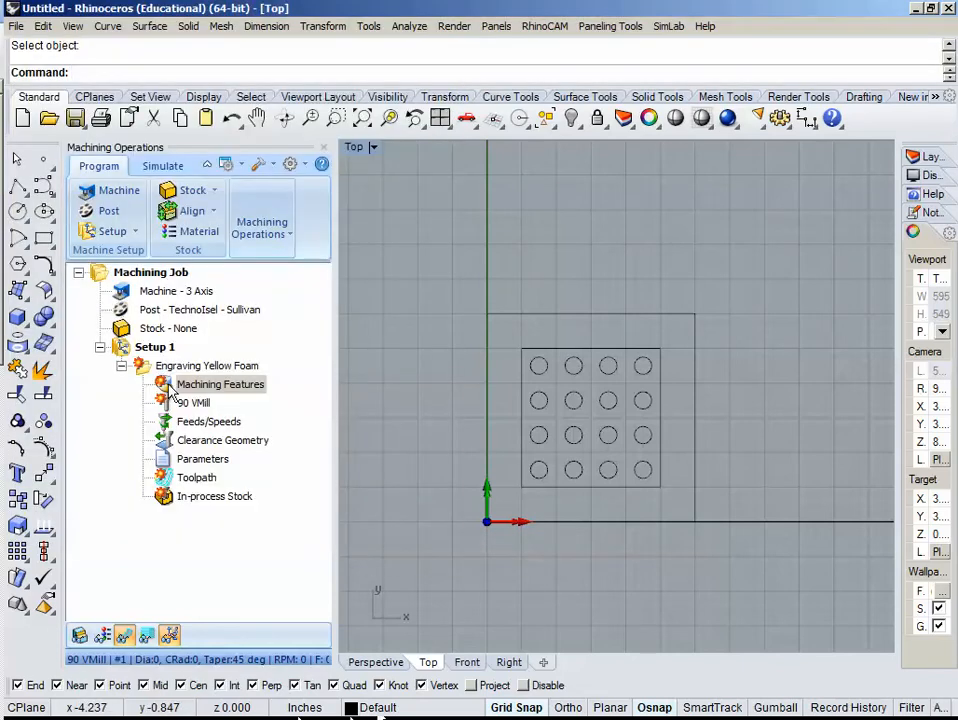
# - Assign all 16 circles of the grid as the engraving operation's drive regions and save the machining features
pyautogui.doubleClick(172, 387)
pyautogui.click(128, 423)
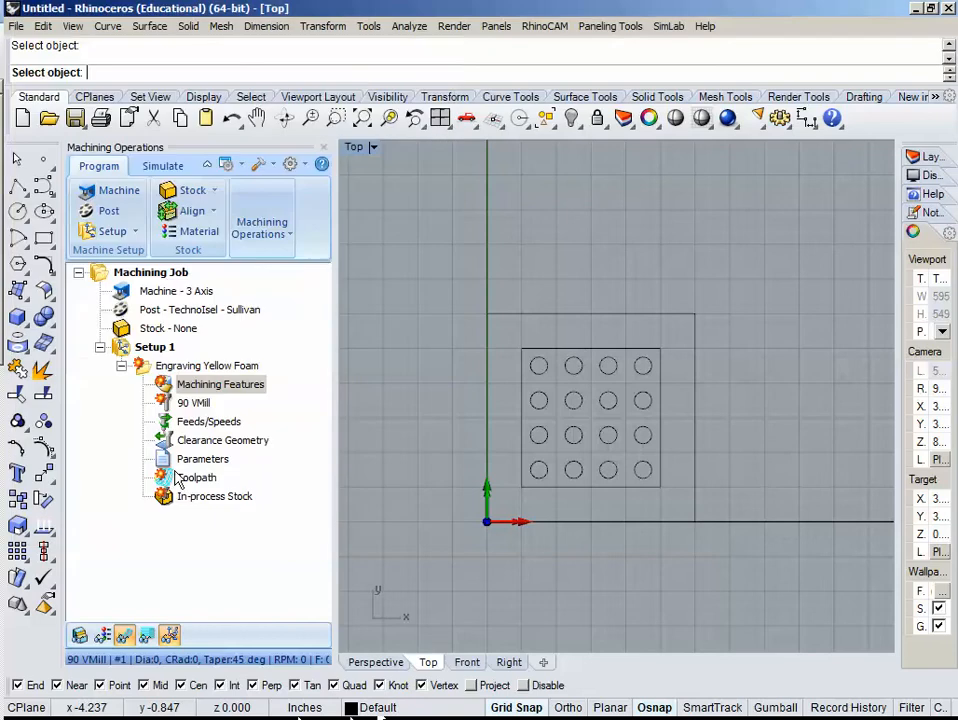
pyautogui.moveTo(459, 342); pyautogui.dragTo(660, 487)
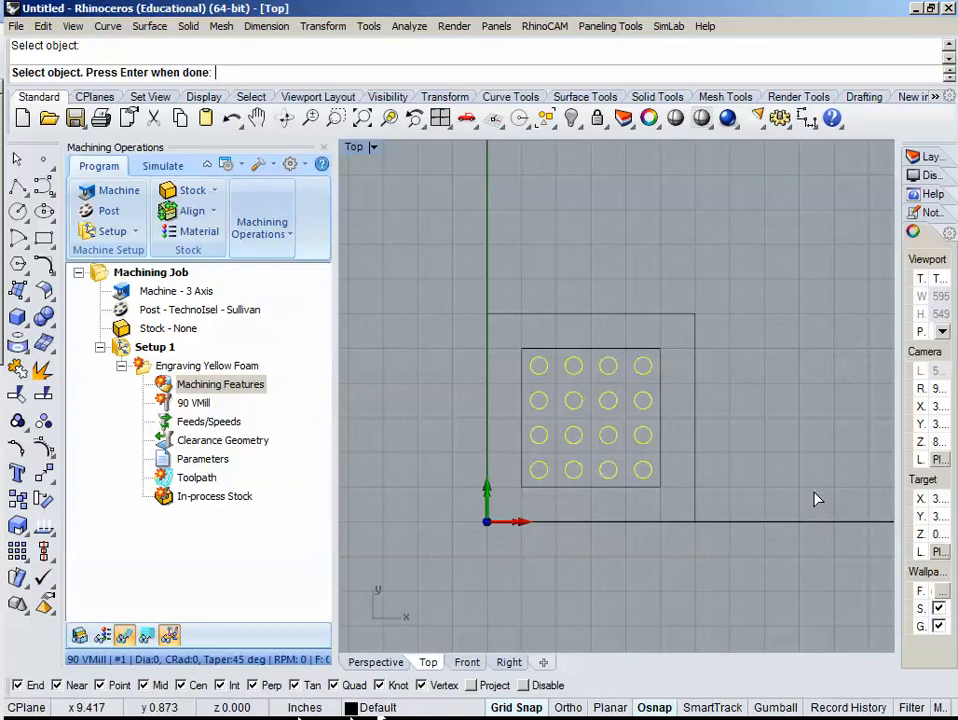
pyautogui.press('Return')
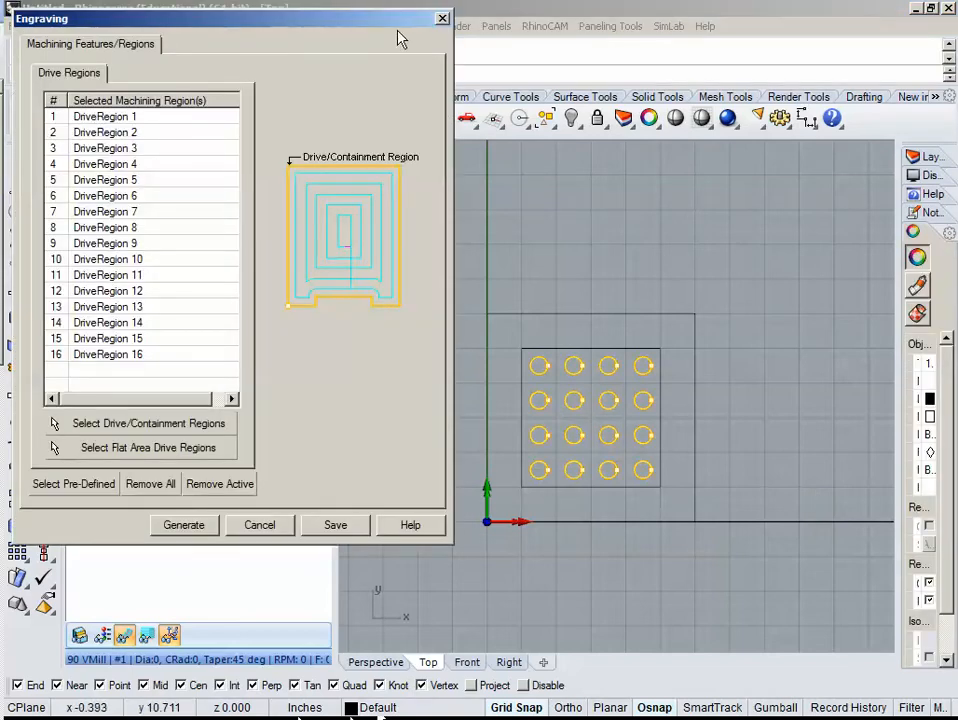
pyautogui.moveTo(327, 22); pyautogui.dragTo(386, 42)
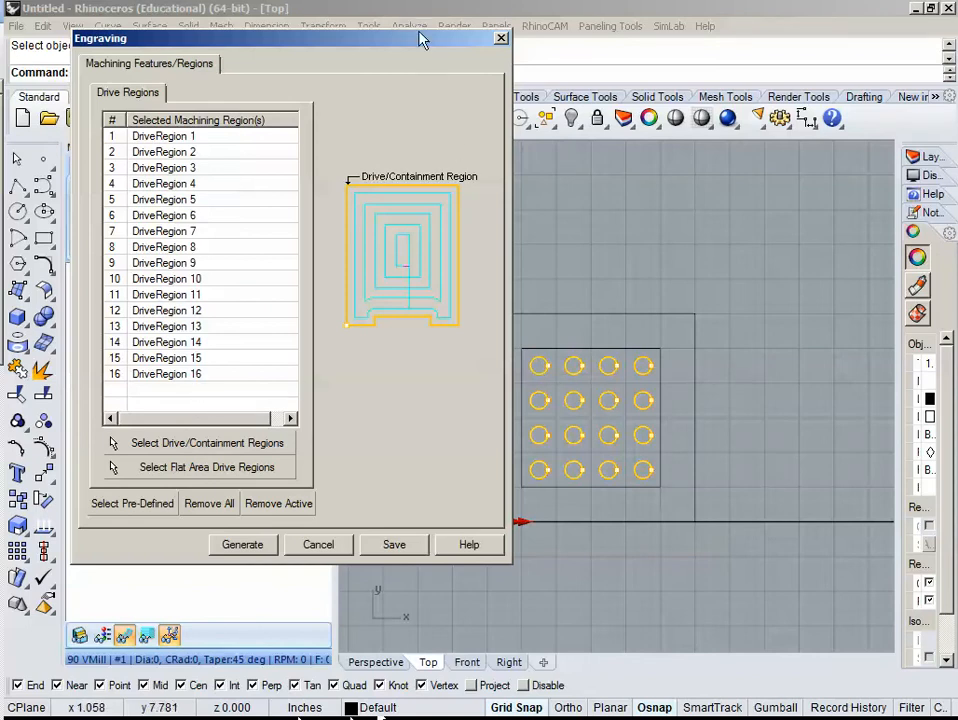
pyautogui.click(395, 547)
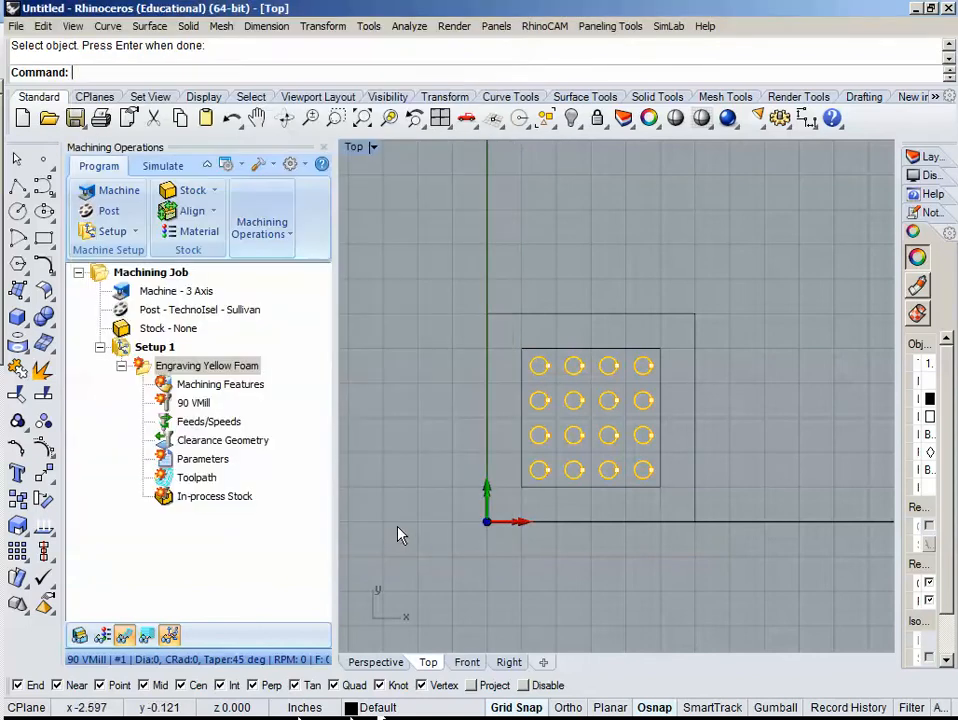
# - Assign the 1/8 Ball Mill from the tool list to the engraving operation and save the choice
pyautogui.doubleClick(163, 403)
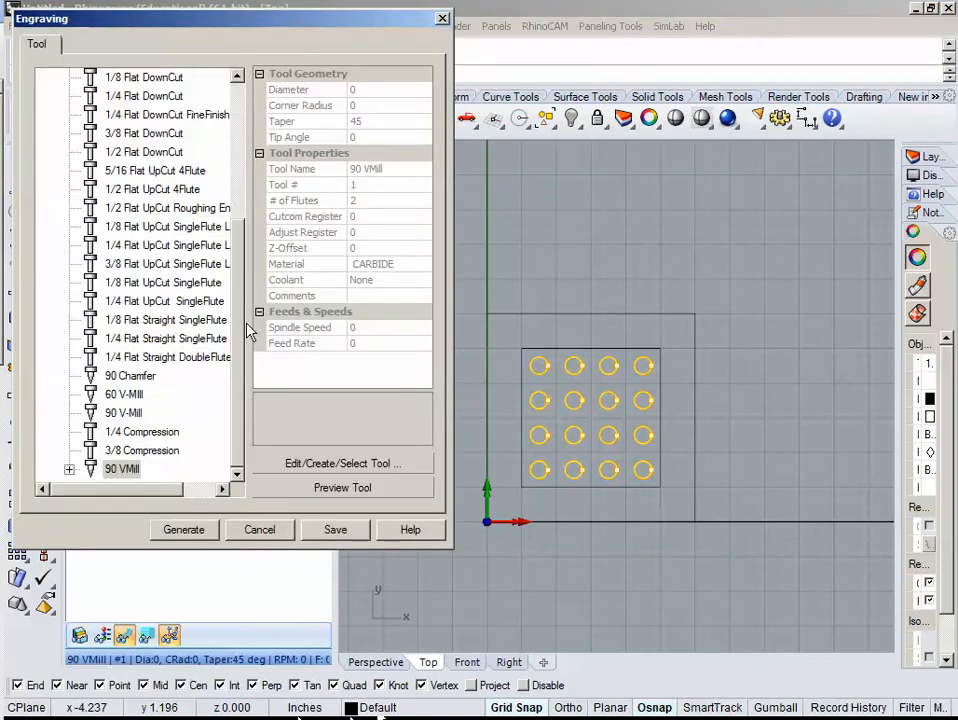
pyautogui.moveTo(242, 320); pyautogui.dragTo(241, 177)
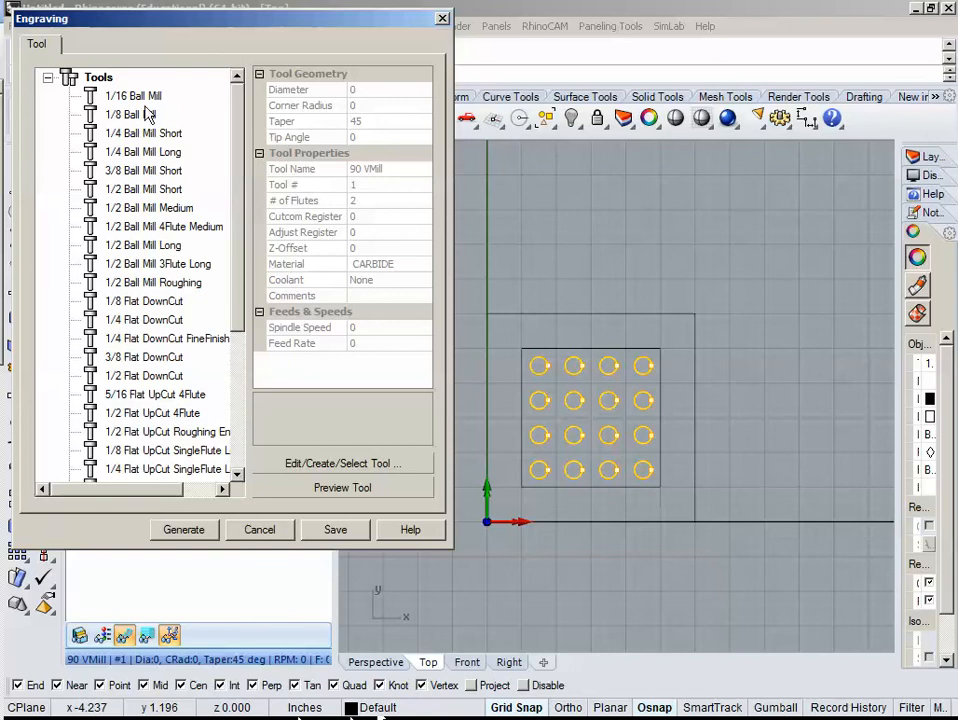
pyautogui.moveTo(122, 113); pyautogui.dragTo(267, 529)
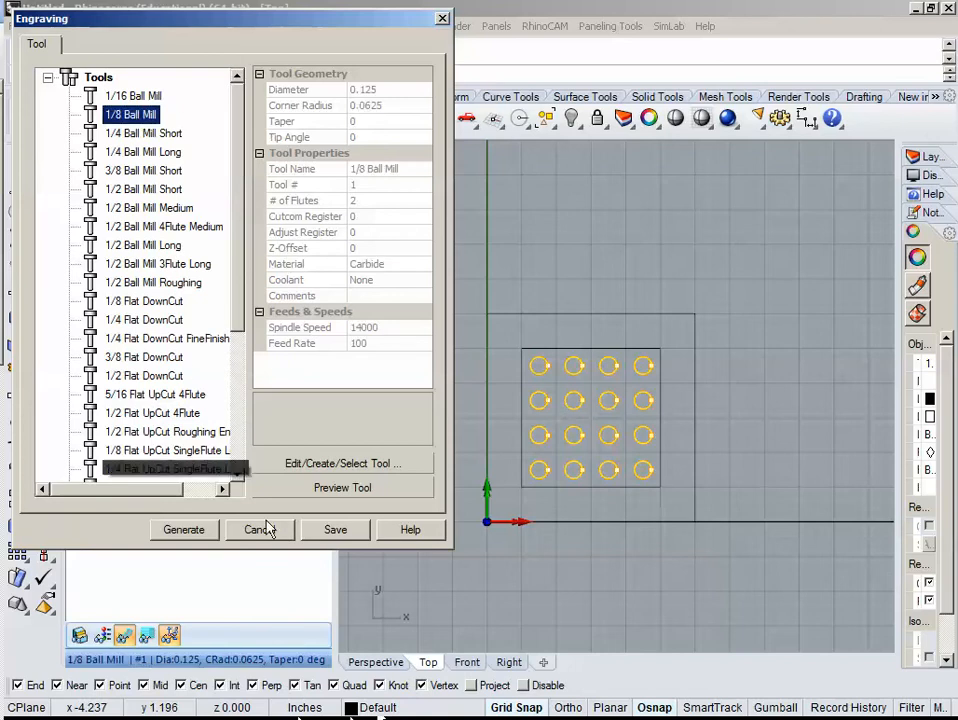
pyautogui.click(357, 530)
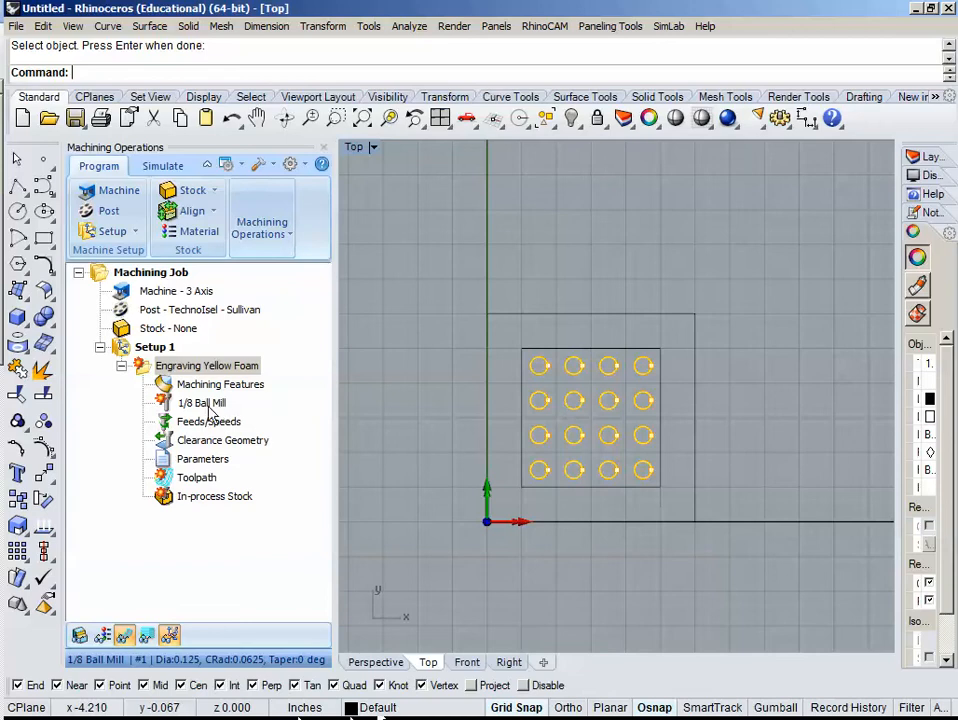
# - Review the engraving operation's feeds and speeds and its clearance plane definition, saving both as they are
pyautogui.click(166, 423)
pyautogui.click(168, 423)
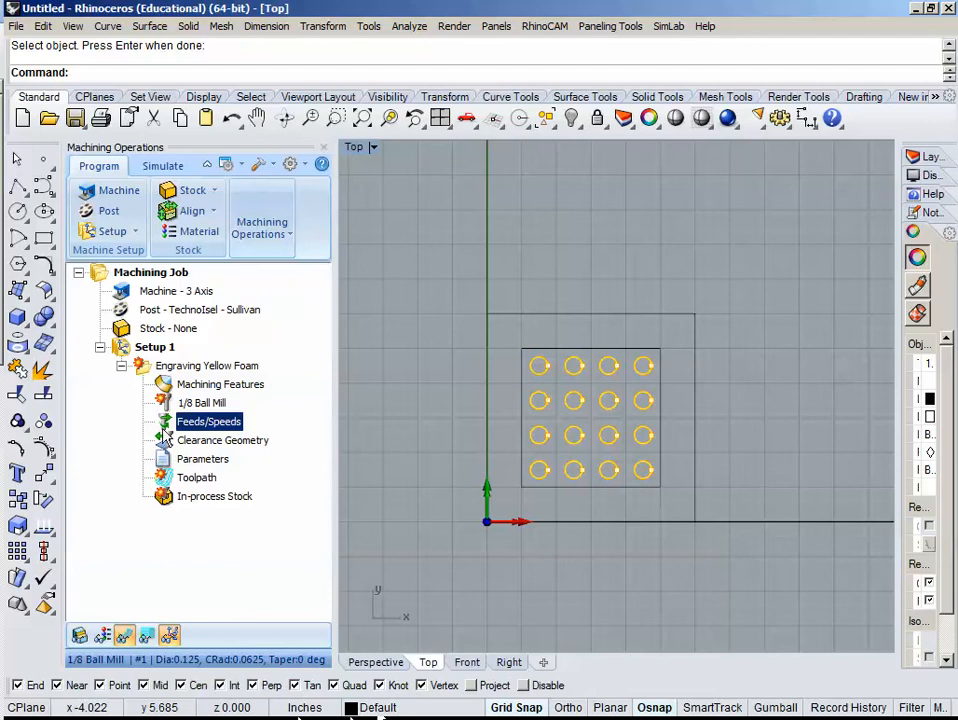
pyautogui.doubleClick(218, 362)
pyautogui.moveTo(238, 35); pyautogui.dragTo(465, 86)
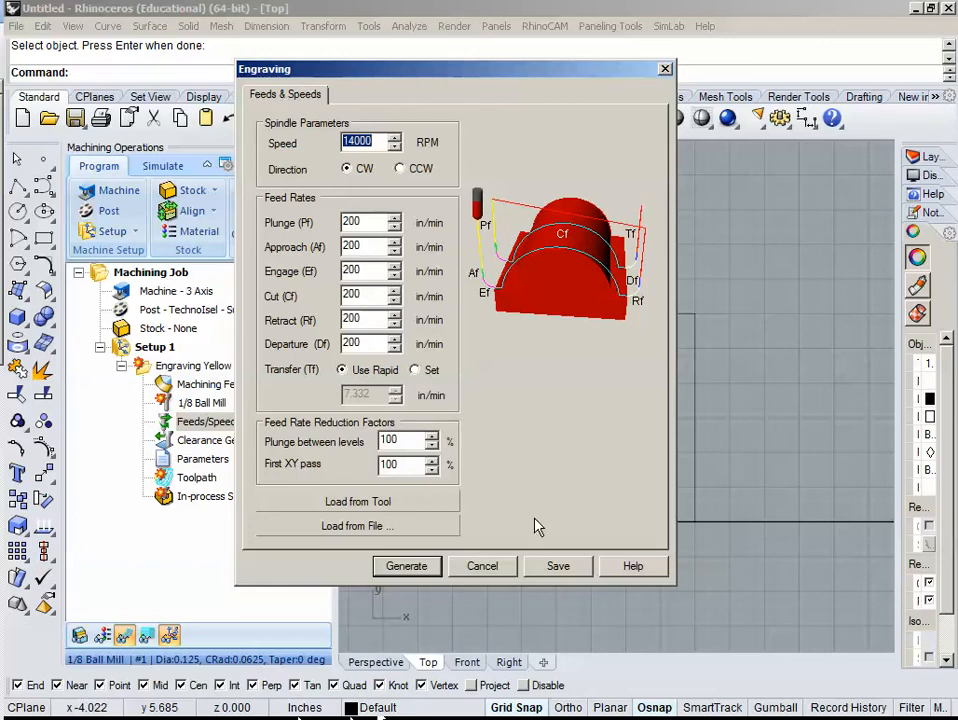
pyautogui.click(586, 567)
pyautogui.doubleClick(222, 440)
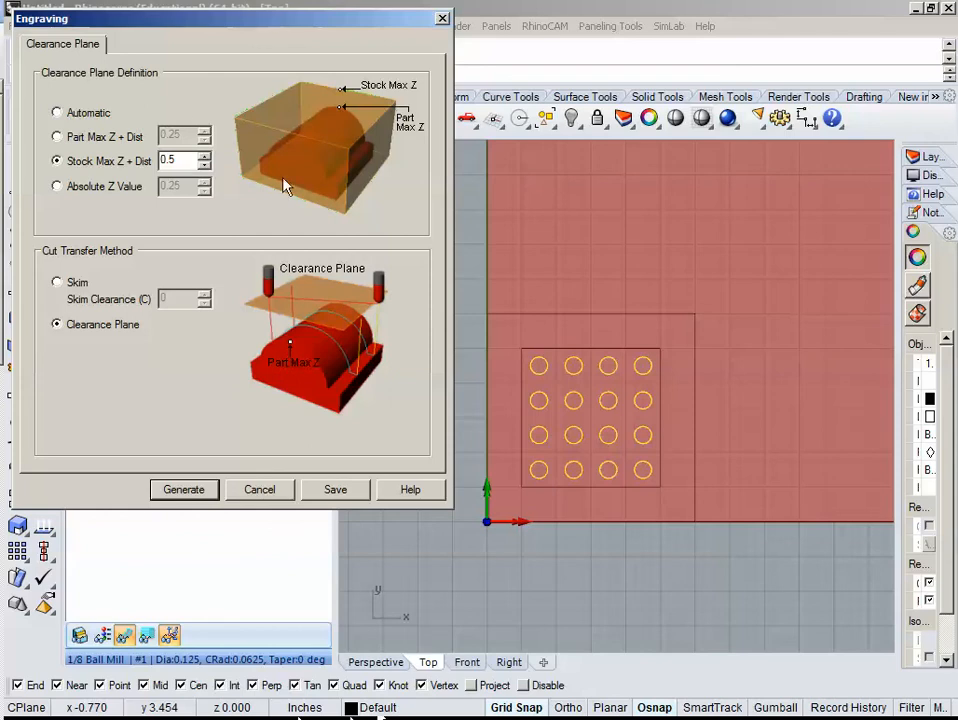
pyautogui.click(335, 490)
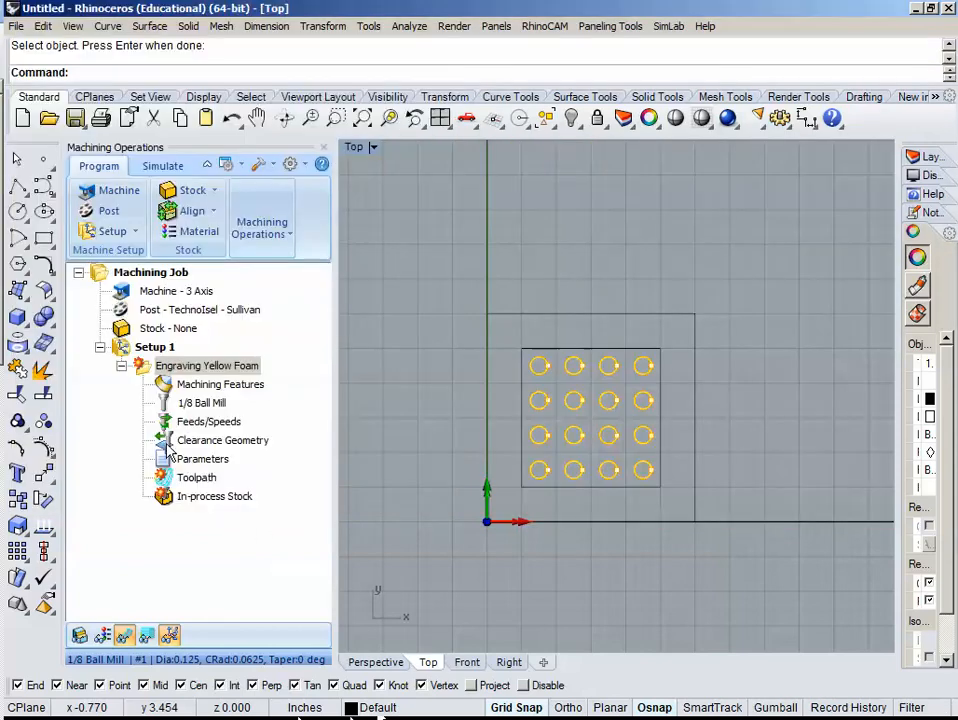
# - Generate the engraving toolpath from the operation's cut parameters and inspect it in the Front and Top views of the four-viewport layout
pyautogui.doubleClick(150, 365)
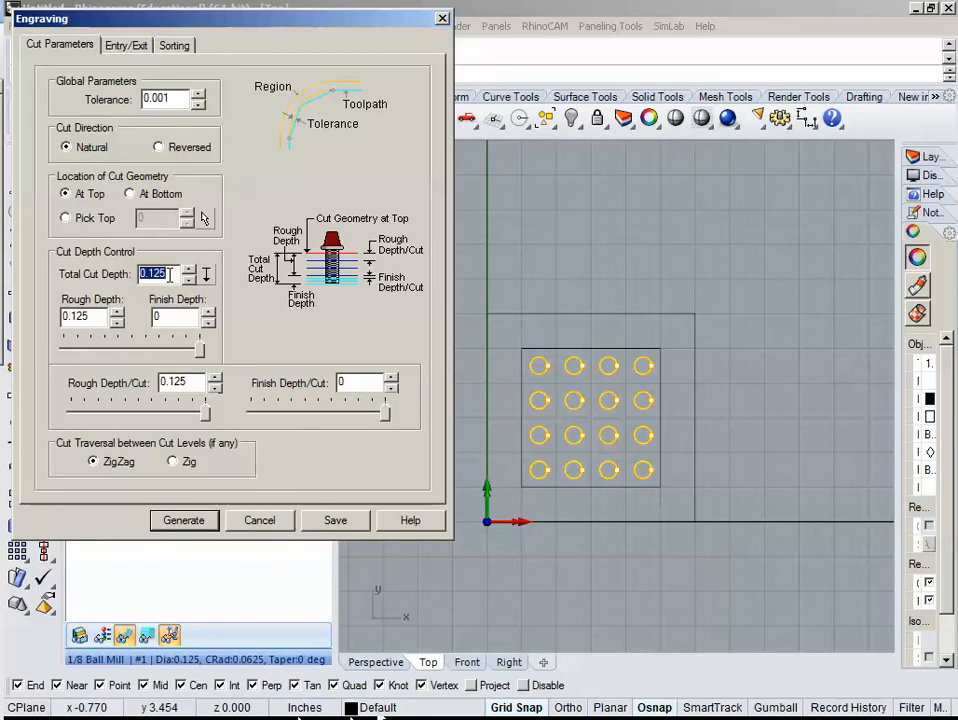
pyautogui.click(184, 522)
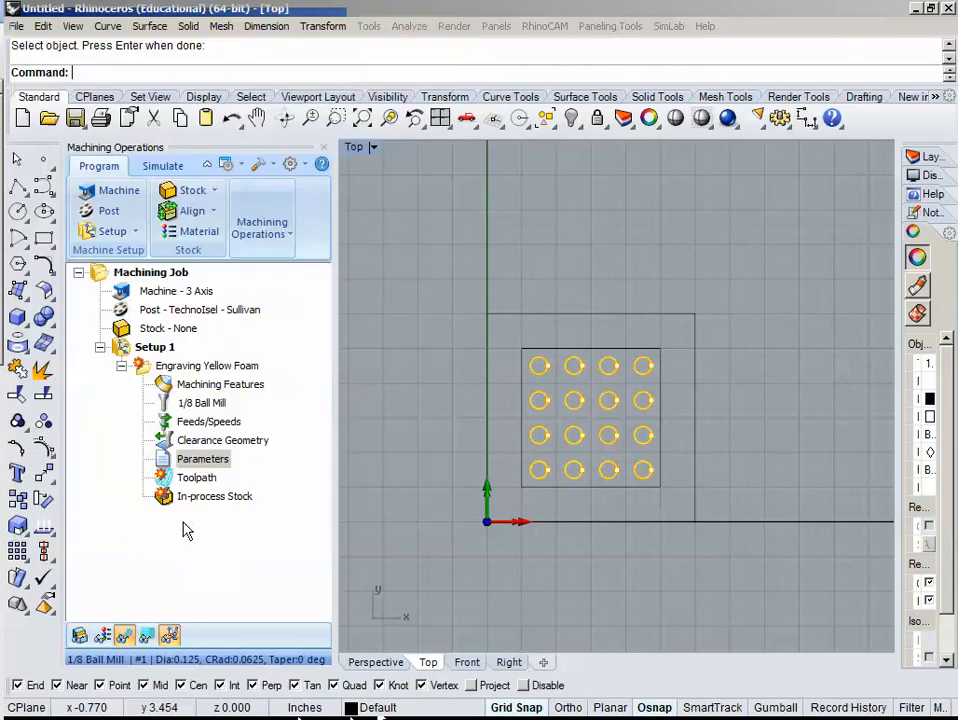
pyautogui.doubleClick(352, 147)
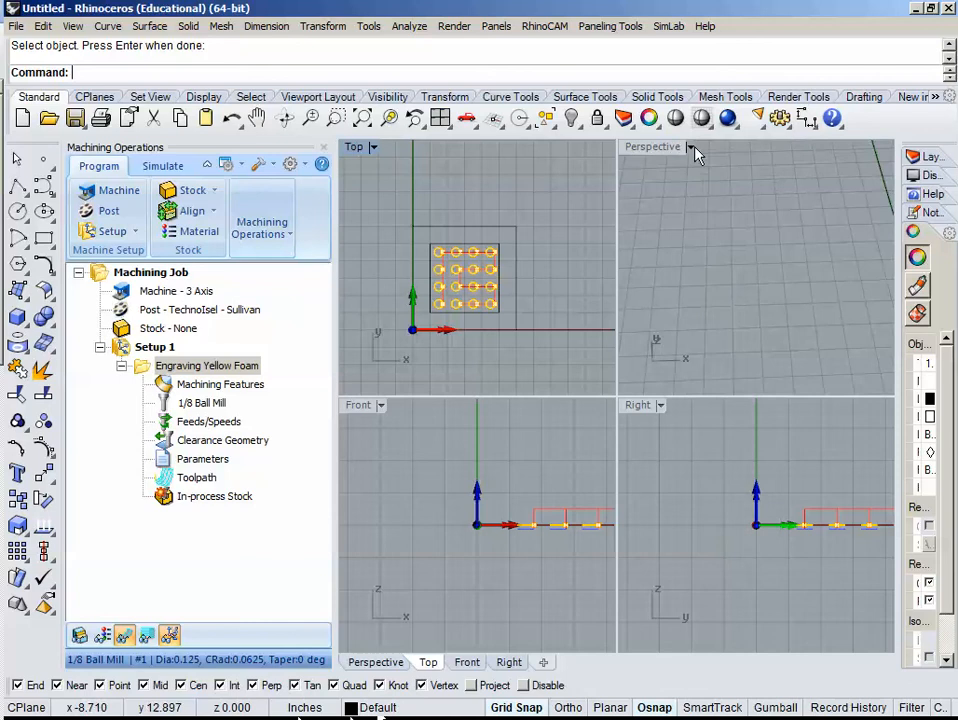
pyautogui.moveTo(561, 585); pyautogui.dragTo(451, 567, button='right')
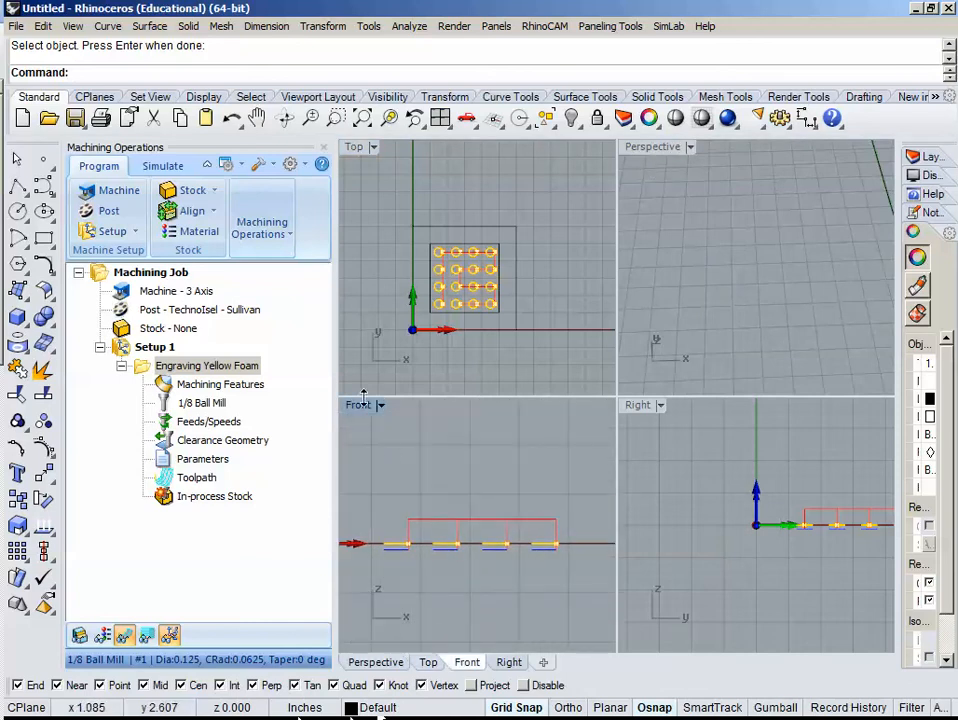
pyautogui.scroll(8, 467, 286)
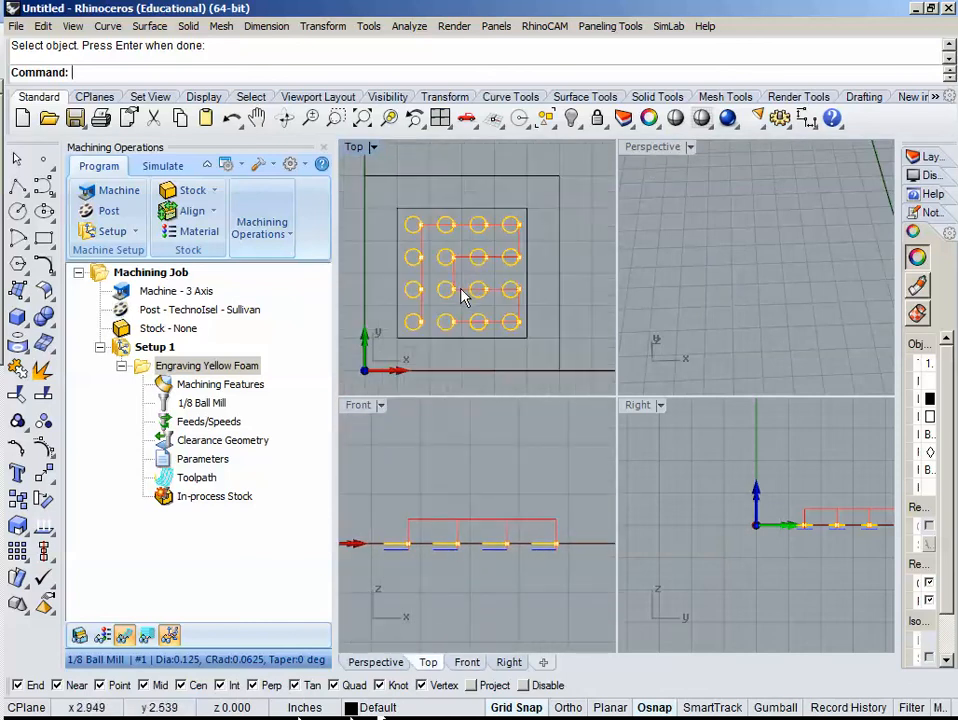
# - Examine the engraving toolpath around the circles and its travel moves between them in an enlarged Top view, then restore the four-viewport layout
pyautogui.doubleClick(354, 146)
pyautogui.scroll(-2, 590, 315)
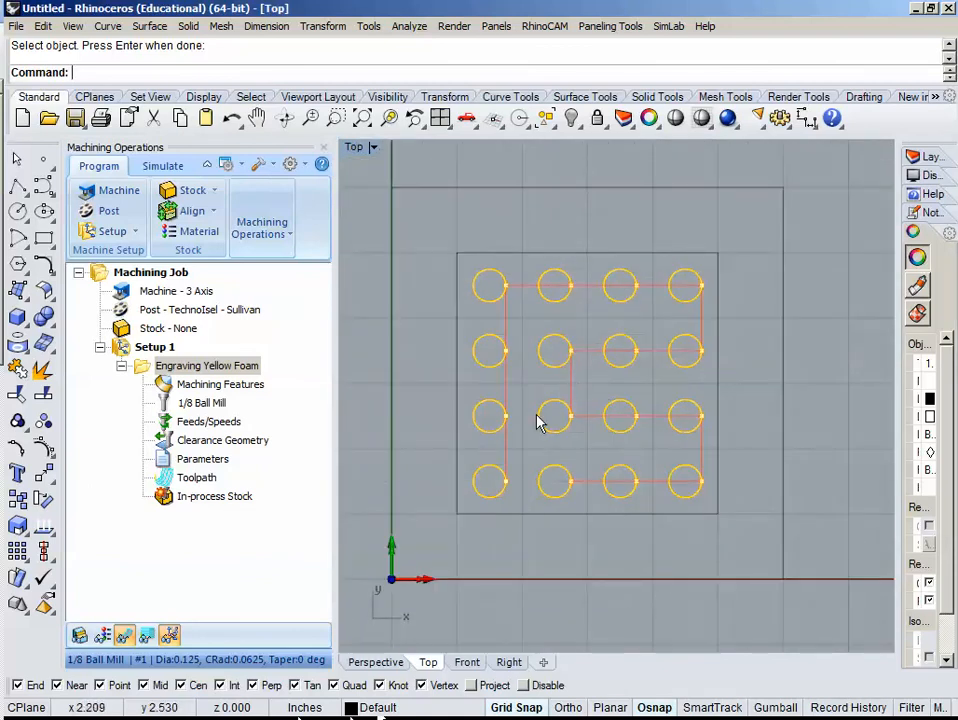
pyautogui.scroll(15, 500, 435)
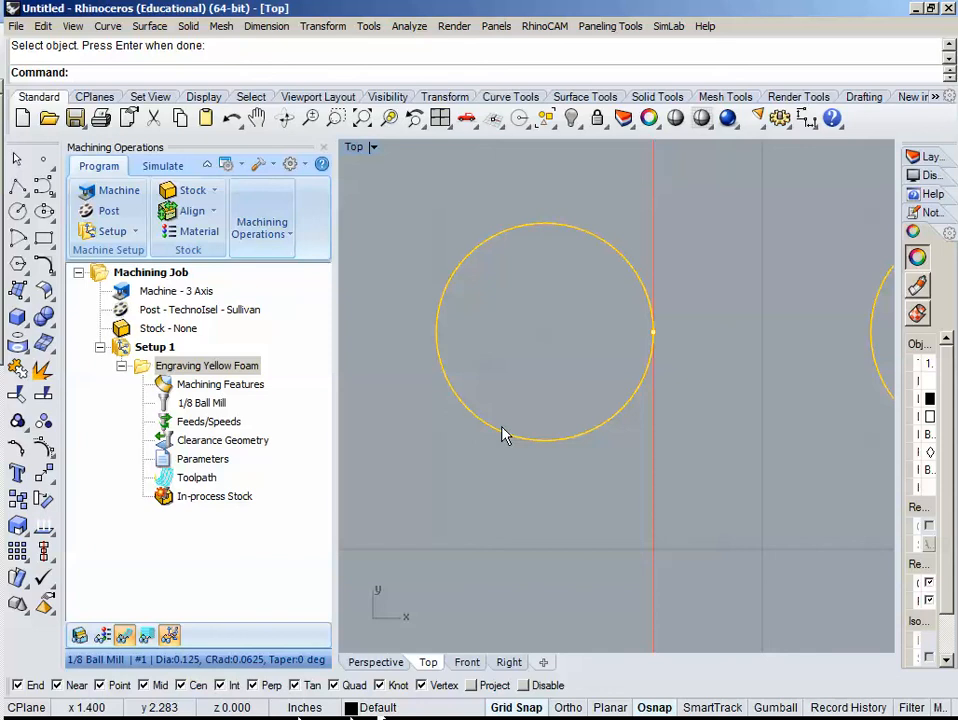
pyautogui.scroll(-4, 667, 432)
pyautogui.scroll(-3, 522, 457)
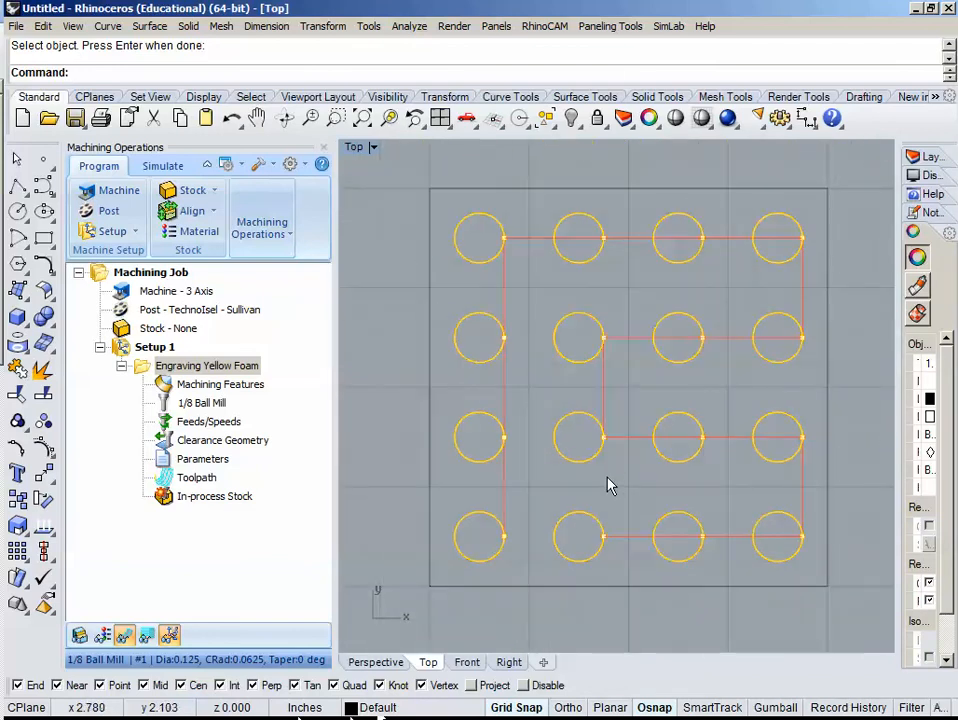
pyautogui.scroll(-2, 608, 503)
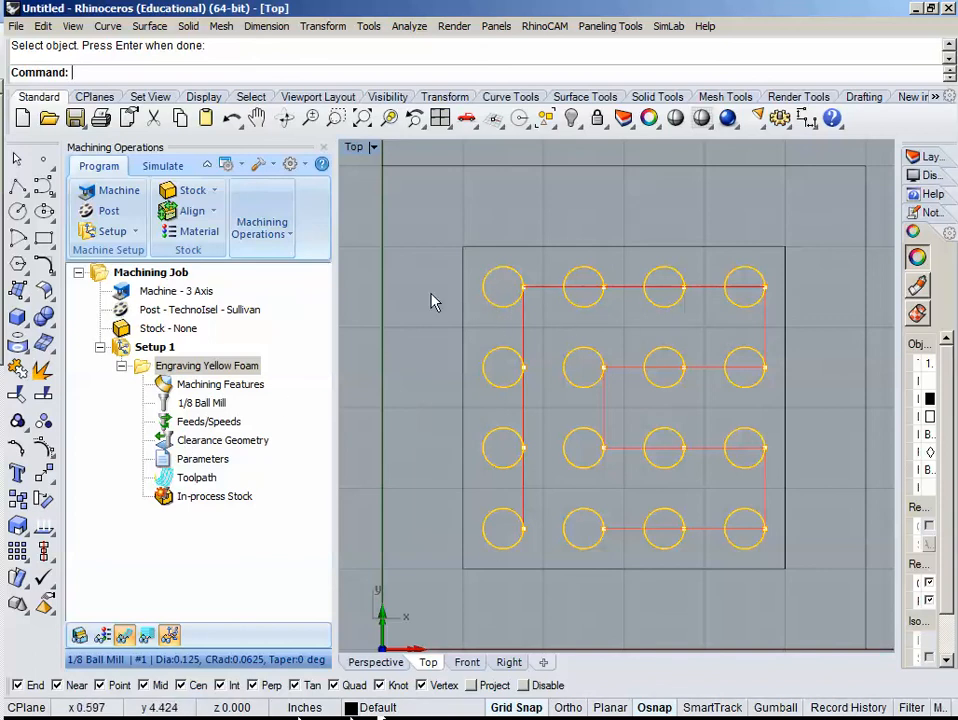
pyautogui.doubleClick(355, 149)
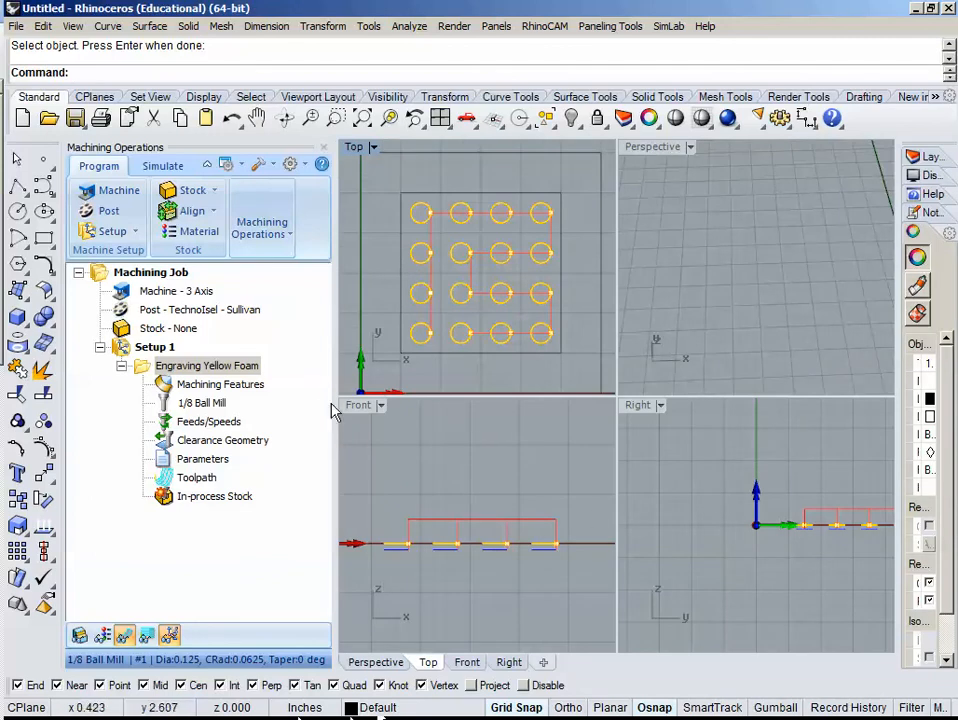
# - Inspect the engraving toolpath's cut depth and retract moves relative to the circles in an enlarged Front view, then return to four viewports
pyautogui.click(364, 408)
pyautogui.doubleClick(364, 408)
pyautogui.scroll(-2, 541, 456)
pyautogui.moveTo(532, 454); pyautogui.dragTo(691, 450, button='right')
pyautogui.scroll(4, 640, 444)
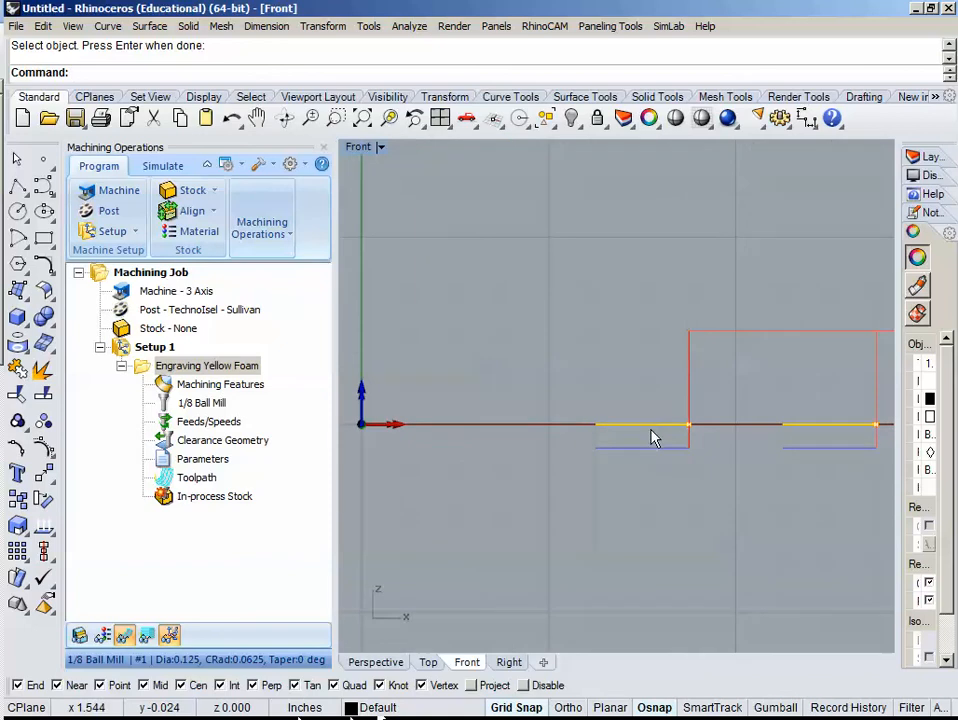
pyautogui.scroll(-4, 650, 463)
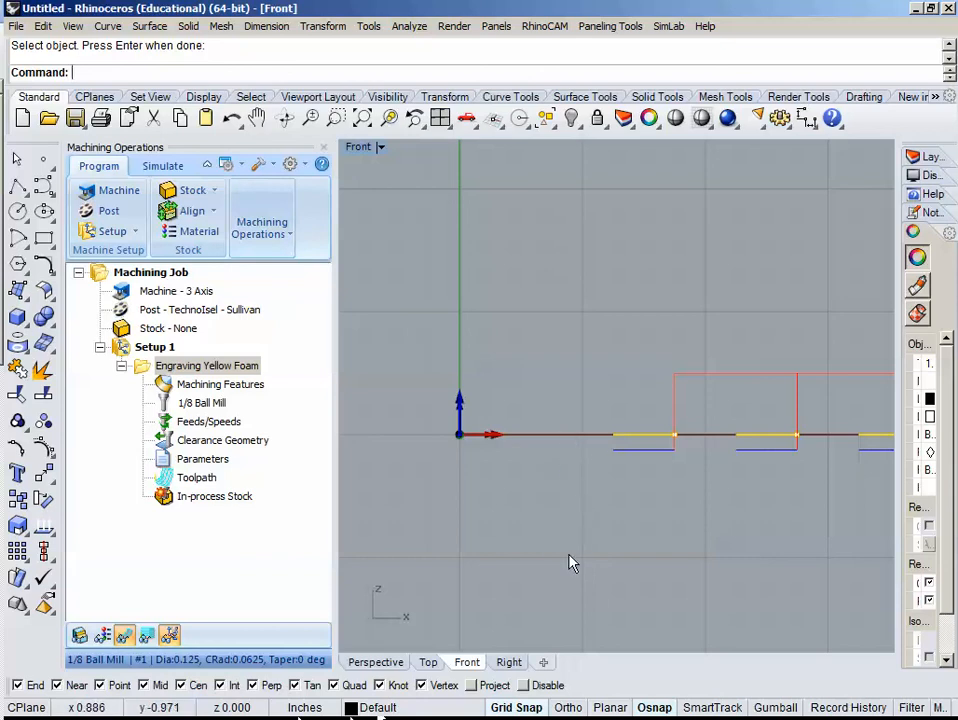
pyautogui.scroll(4, 644, 470)
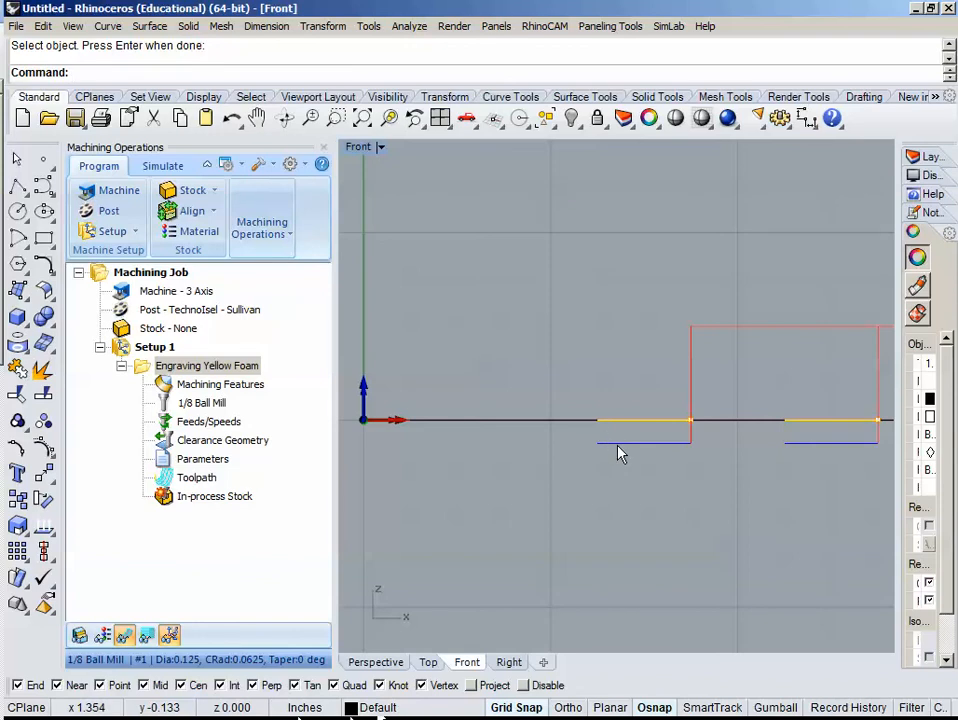
pyautogui.scroll(-5, 618, 454)
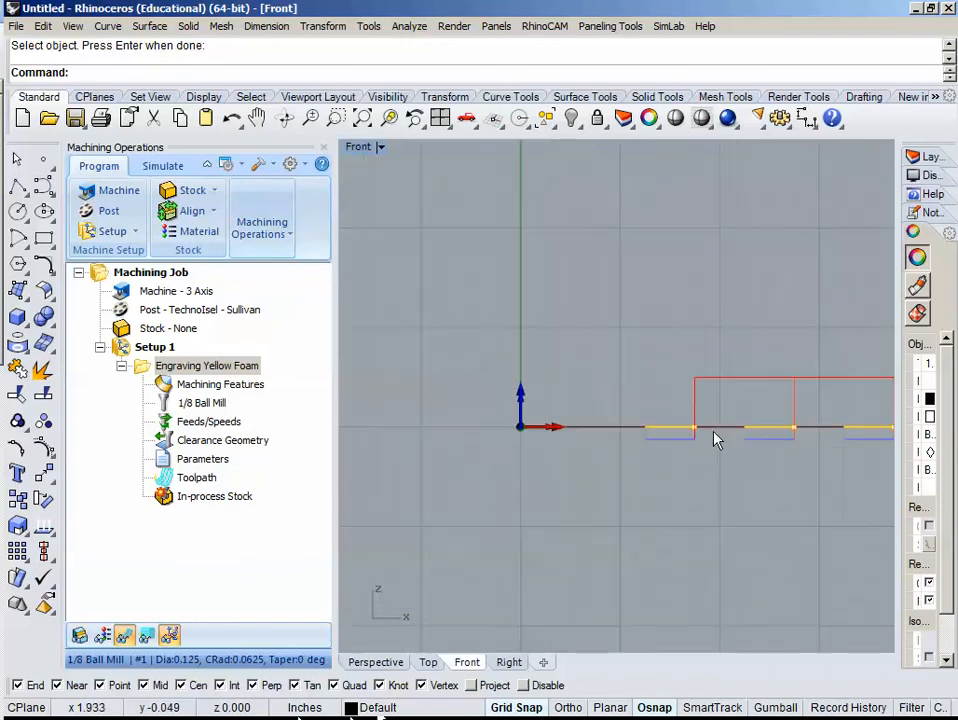
pyautogui.doubleClick(356, 148)
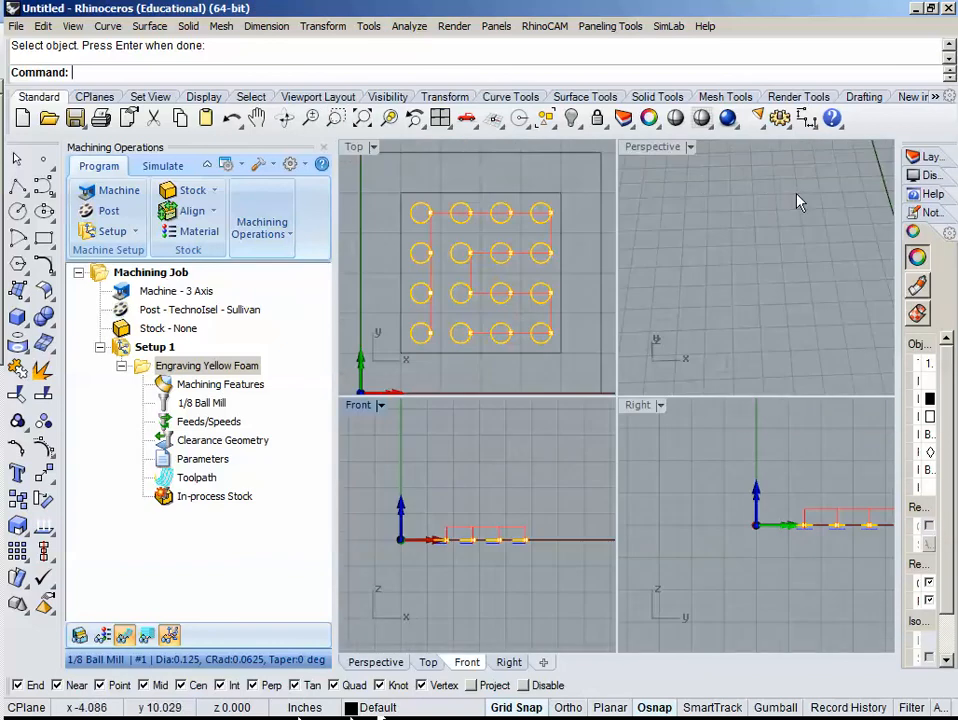
# - Enlarge the Perspective view and examine the whole engraving toolpath over the circle grid in 3D
pyautogui.doubleClick(656, 150)
pyautogui.scroll(-8, 693, 295)
pyautogui.moveTo(802, 348); pyautogui.dragTo(858, 275, button='right')
pyautogui.keyDown('shift'); pyautogui.moveTo(759, 314); pyautogui.dragTo(655, 503, button='right'); pyautogui.keyUp('shift')
pyautogui.scroll(5, 495, 580)
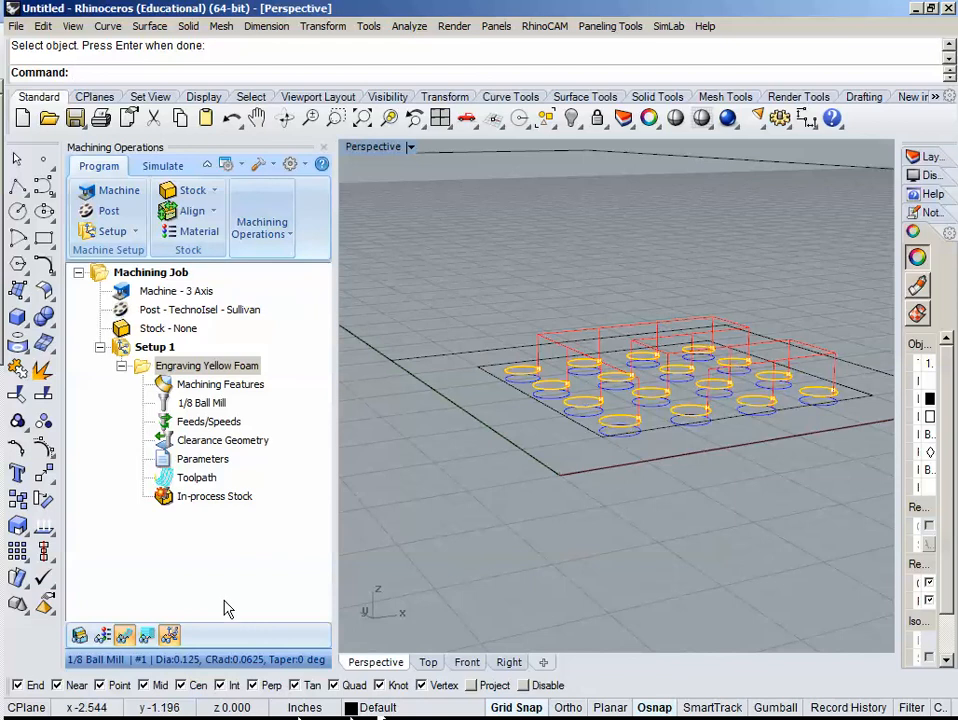
# - Try to post the Engraving Yellow Foam operation and dismiss the resulting message
pyautogui.rightClick(147, 375)
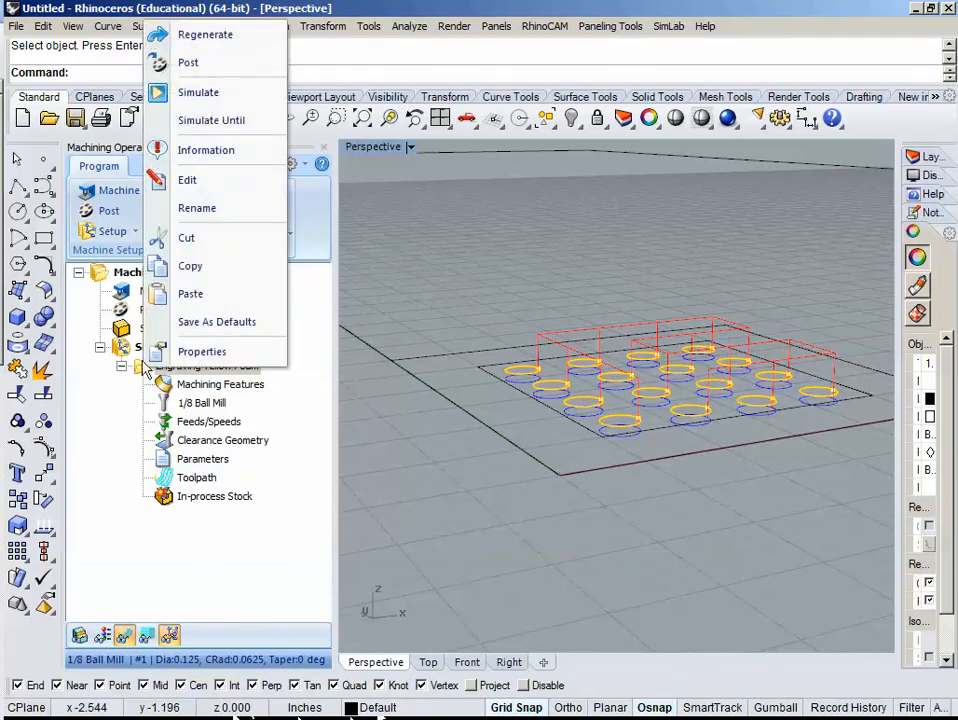
pyautogui.click(204, 68)
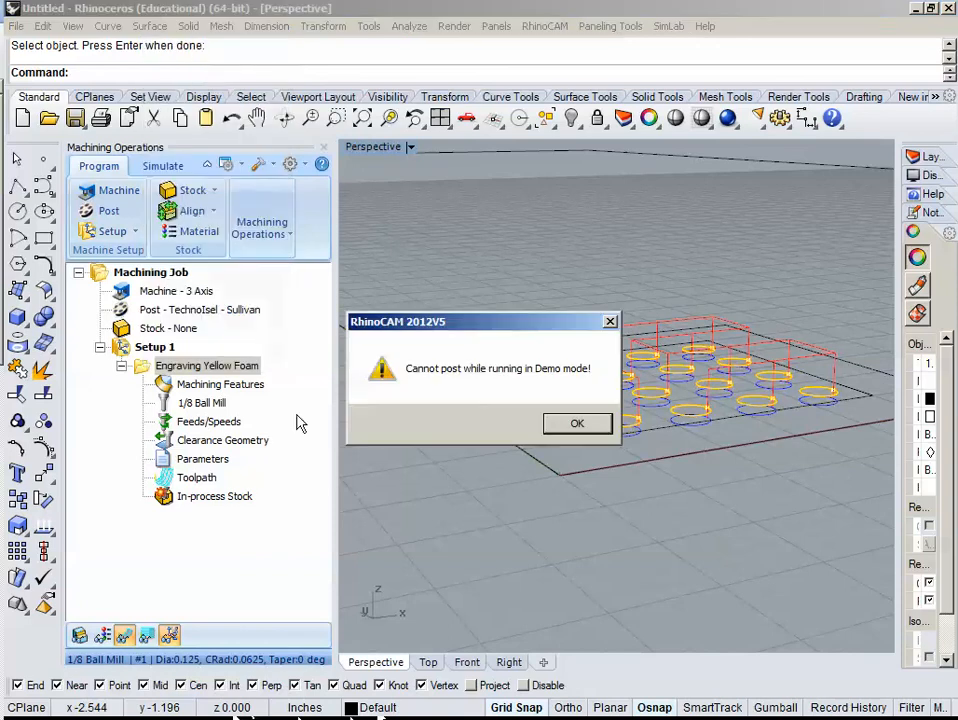
pyautogui.click(579, 423)
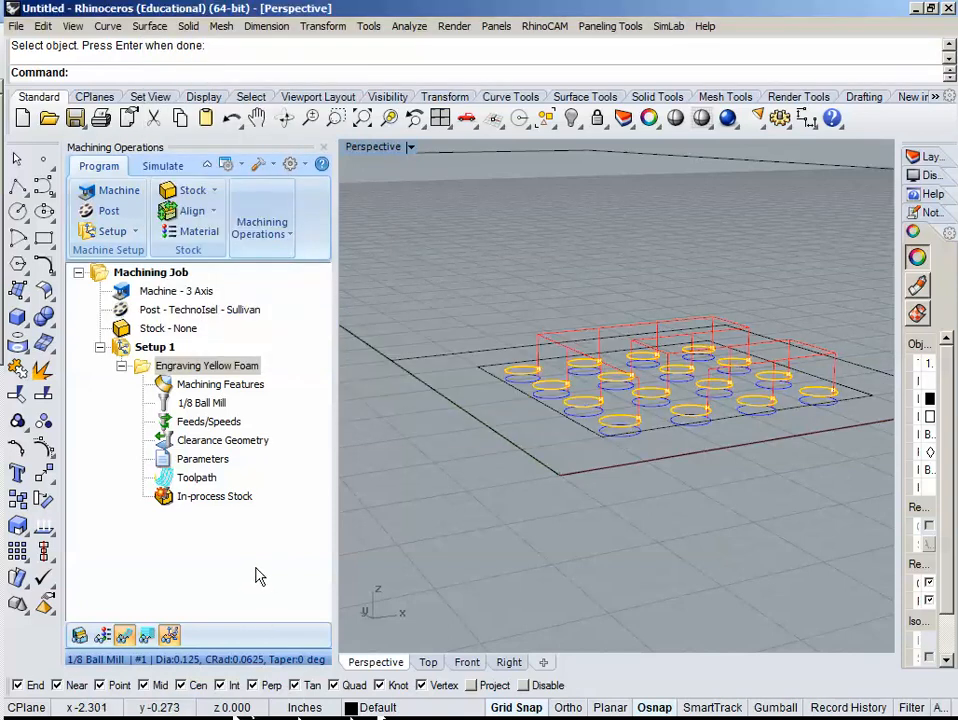